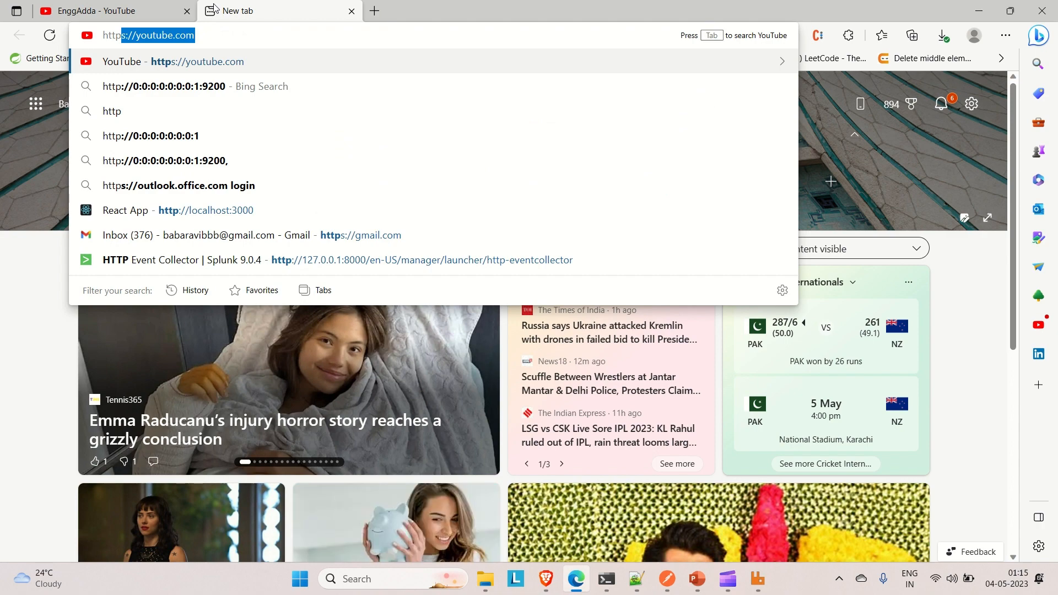
type("://localhost:300")
key("BackSpace")
key("BackSpace")
key("BackSpace")
key("BackSpace")
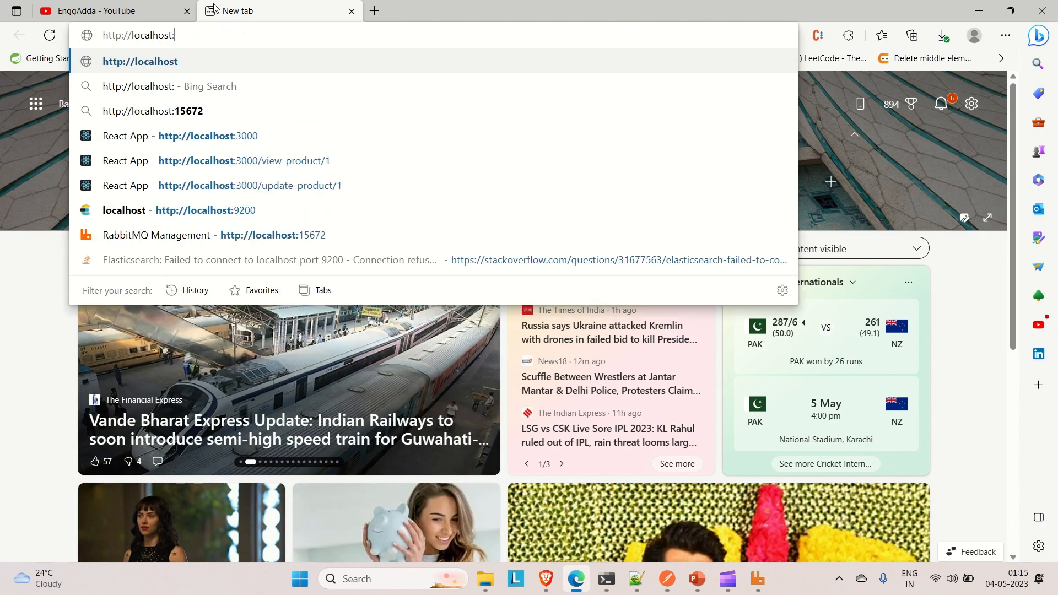
type(":156")
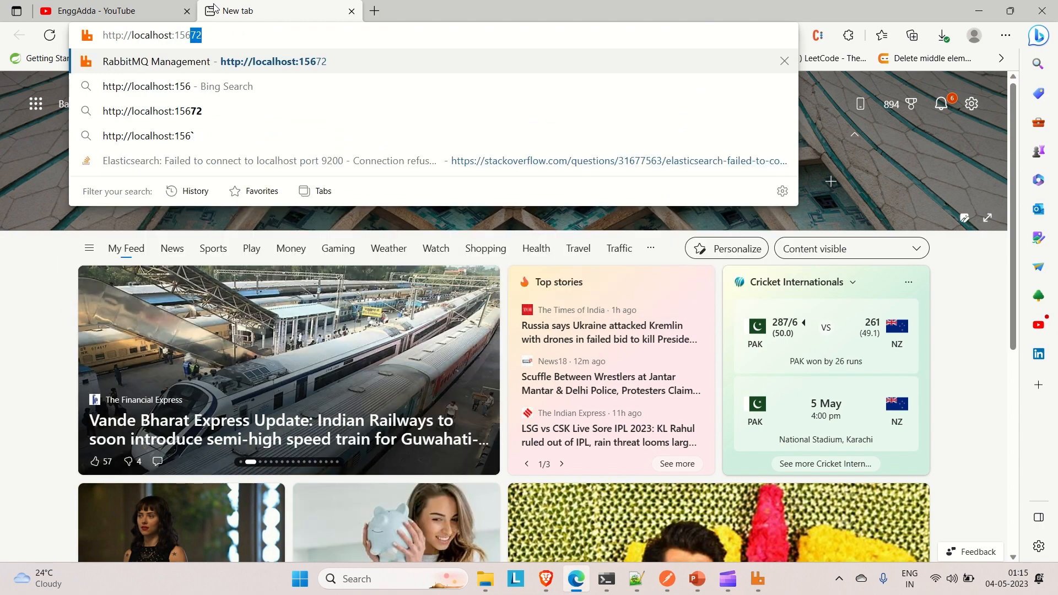
type("72")
key("Return")
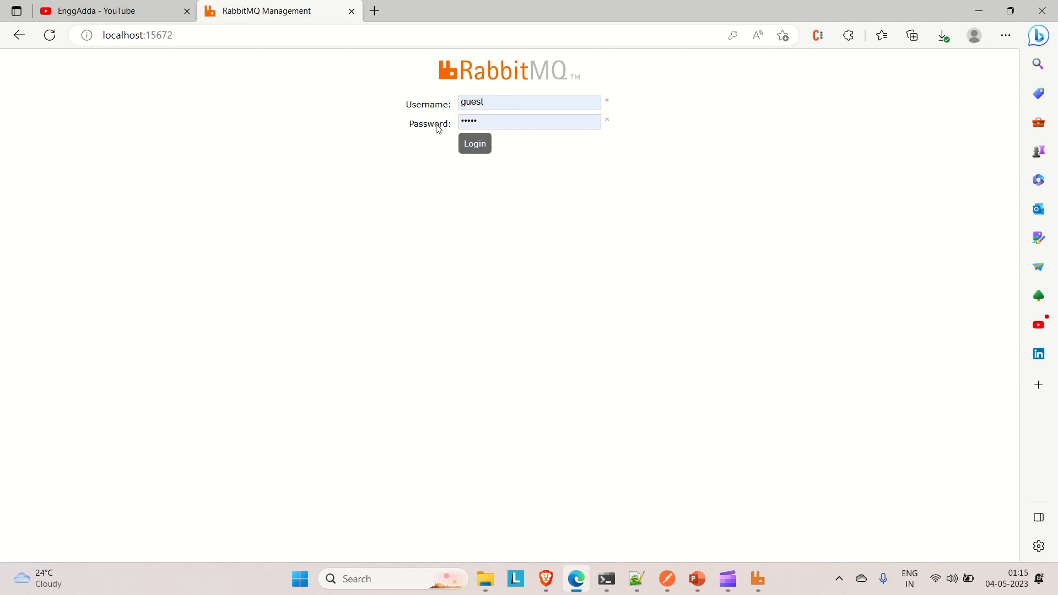
left_click(474, 145)
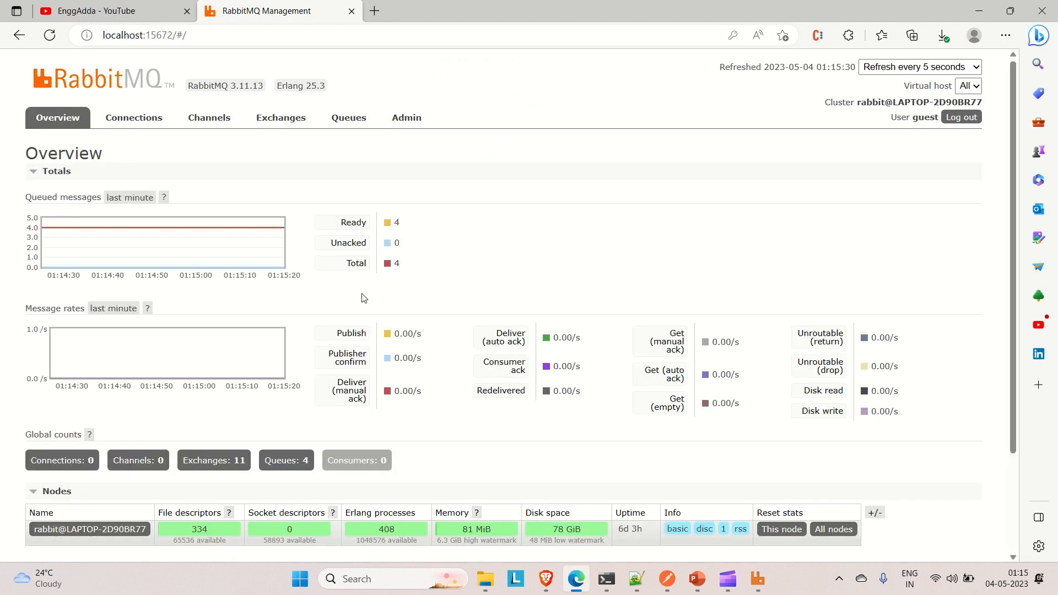
- Examine the lists of existing exchanges and queues, finishing on the exchanges list
left_click(285, 121)
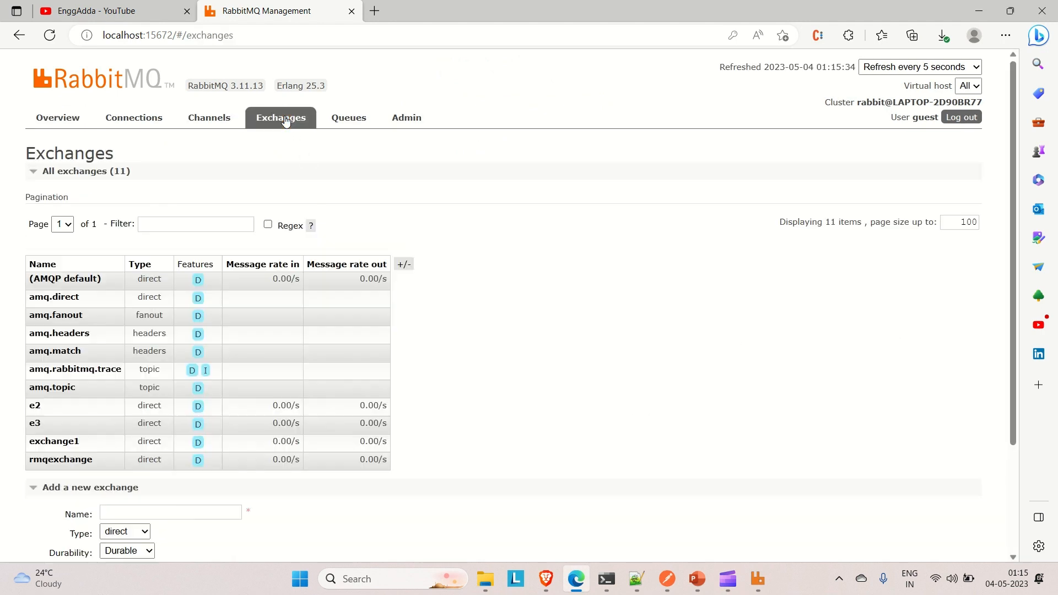
scroll(161, 436, "down", 3)
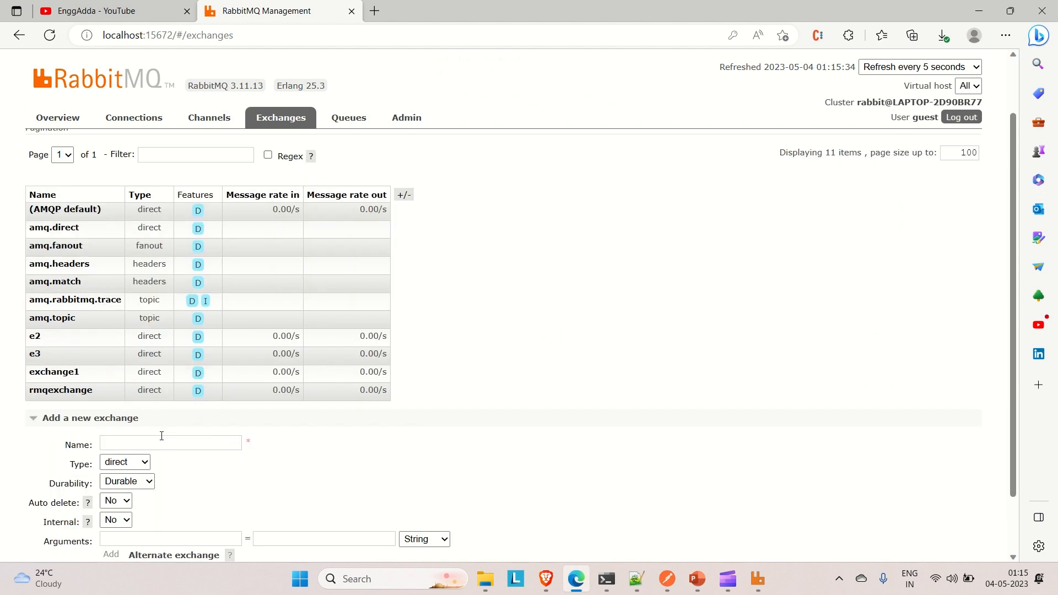
scroll(160, 437, "up", 1)
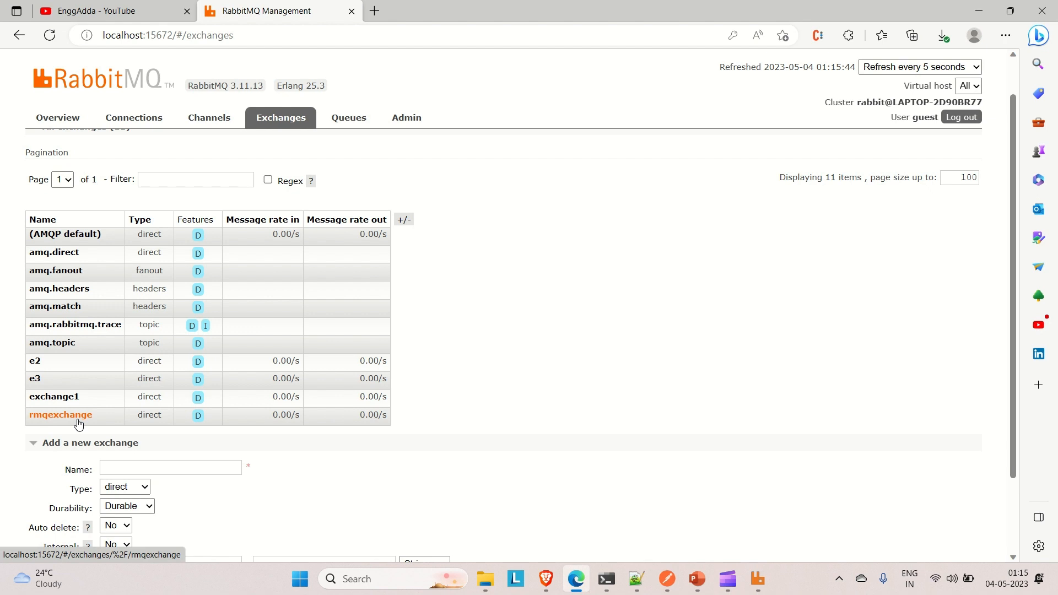
left_click(337, 125)
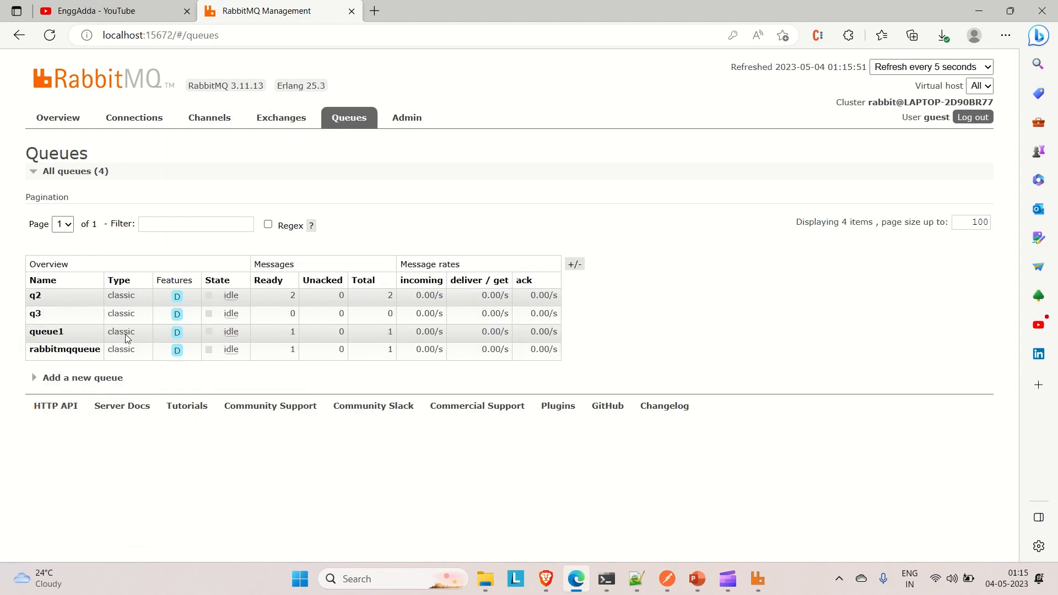
left_click(278, 131)
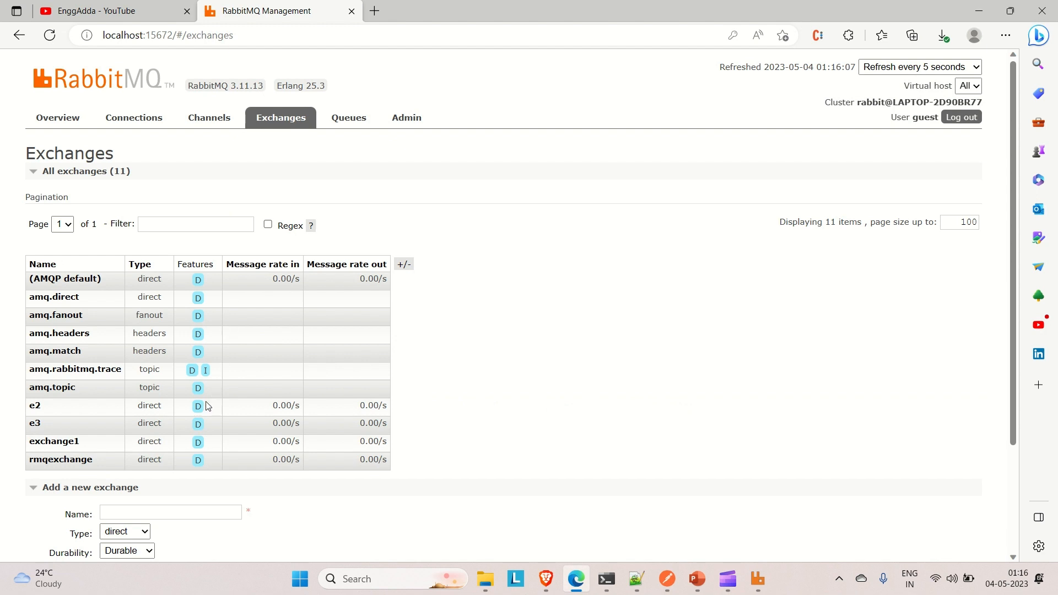
- Try to add a new exchange with its name left blank, and dismiss the resulting notice
scroll(201, 411, "down", 1)
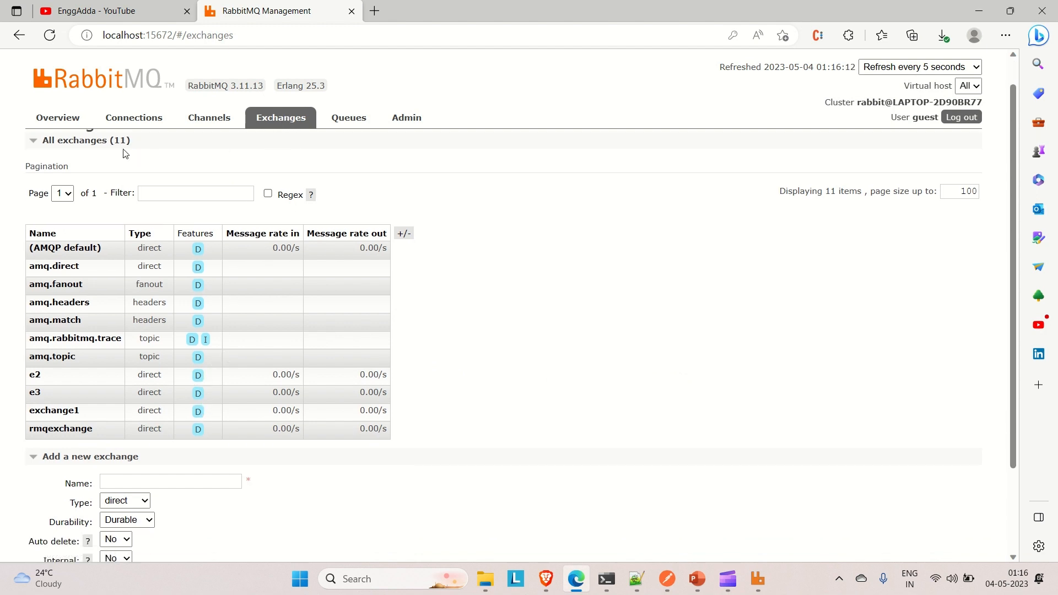
scroll(152, 302, "down", 2)
scroll(152, 302, "down", 1)
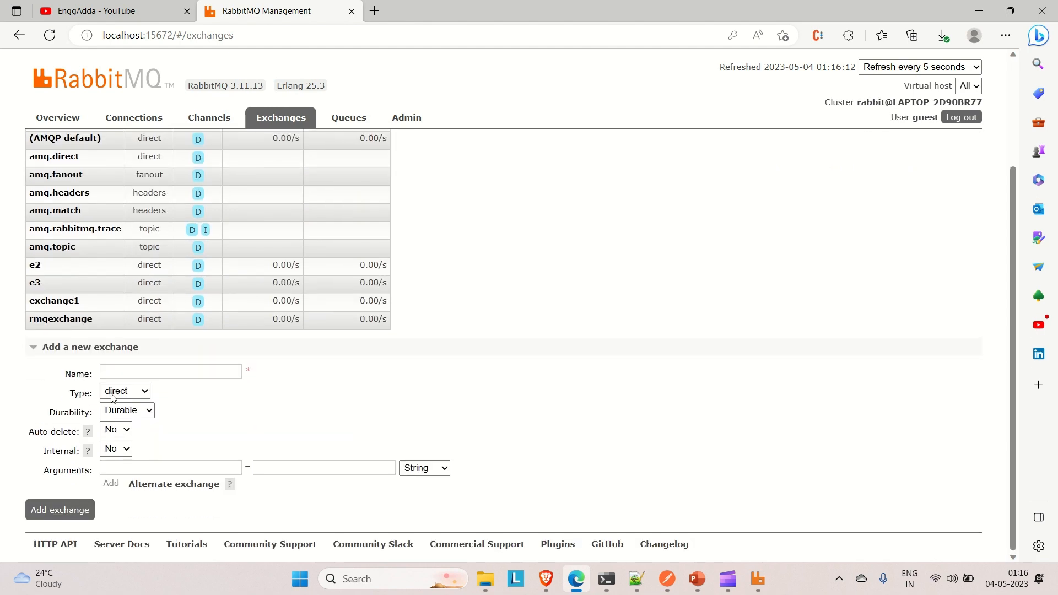
left_click(48, 509)
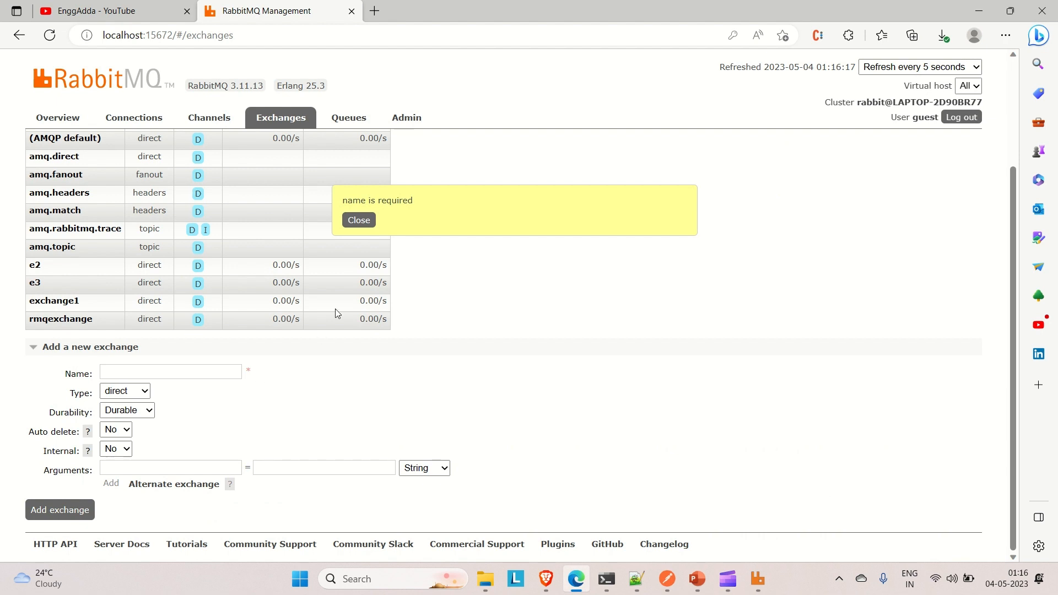
left_click(358, 221)
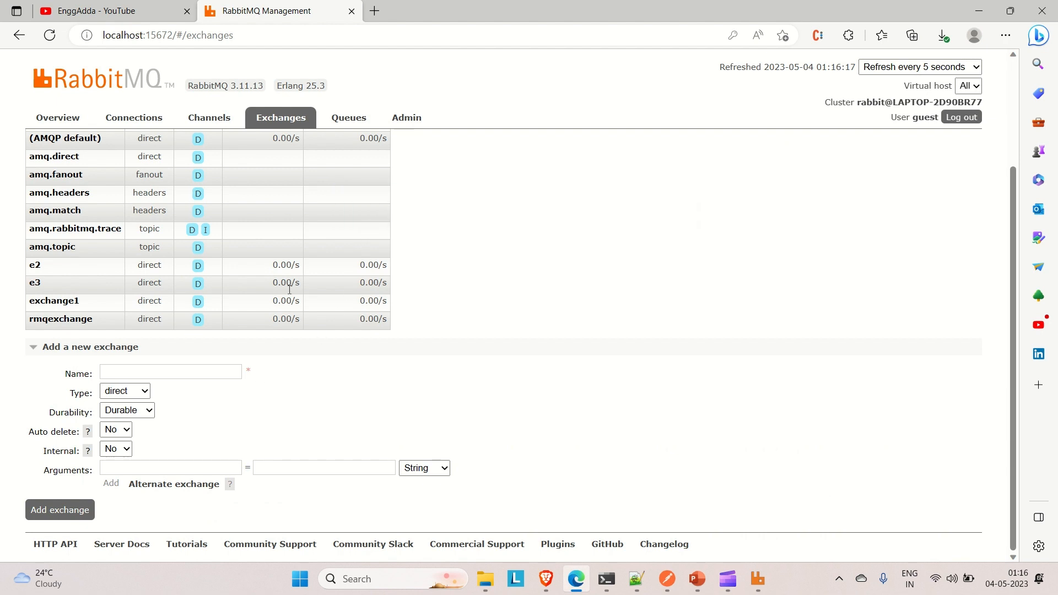
- Enter exchange_demo as the name of the new exchange
left_click(129, 374)
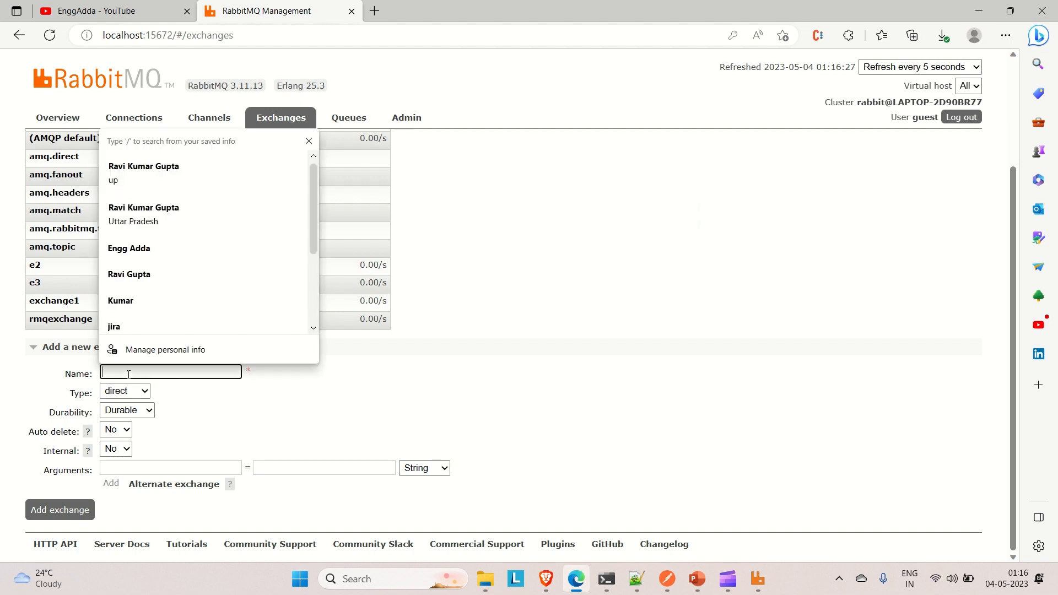
type("exhan")
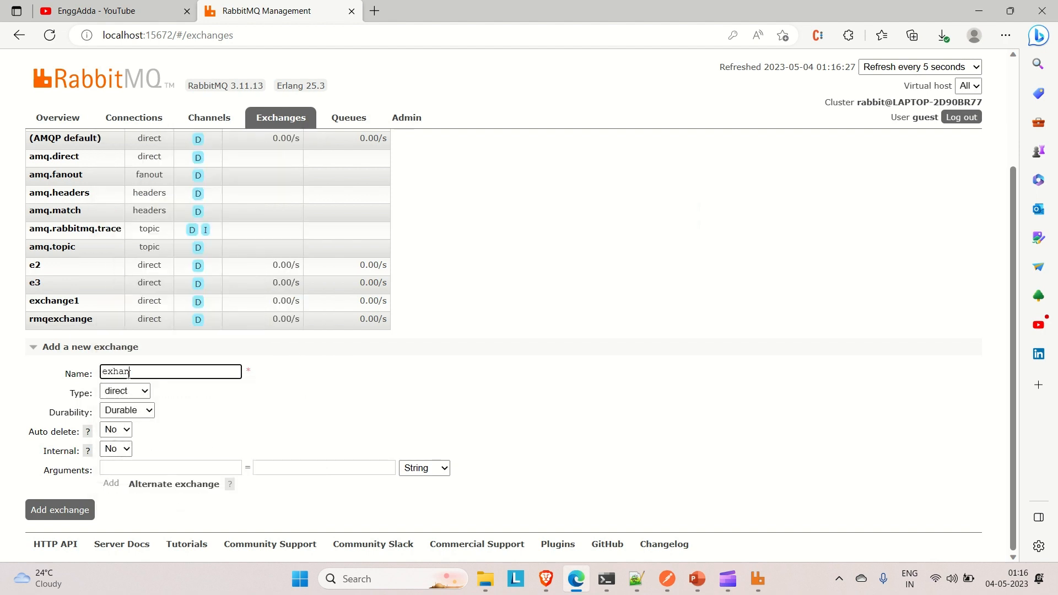
key("BackSpace")
key("BackSpace")
key("BackSpace")
key("BackSpace")
type("c")
key("BackSpace")
type("xchange_Demo")
key("BackSpace")
key("BackSpace")
key("BackSpace")
type("emo")
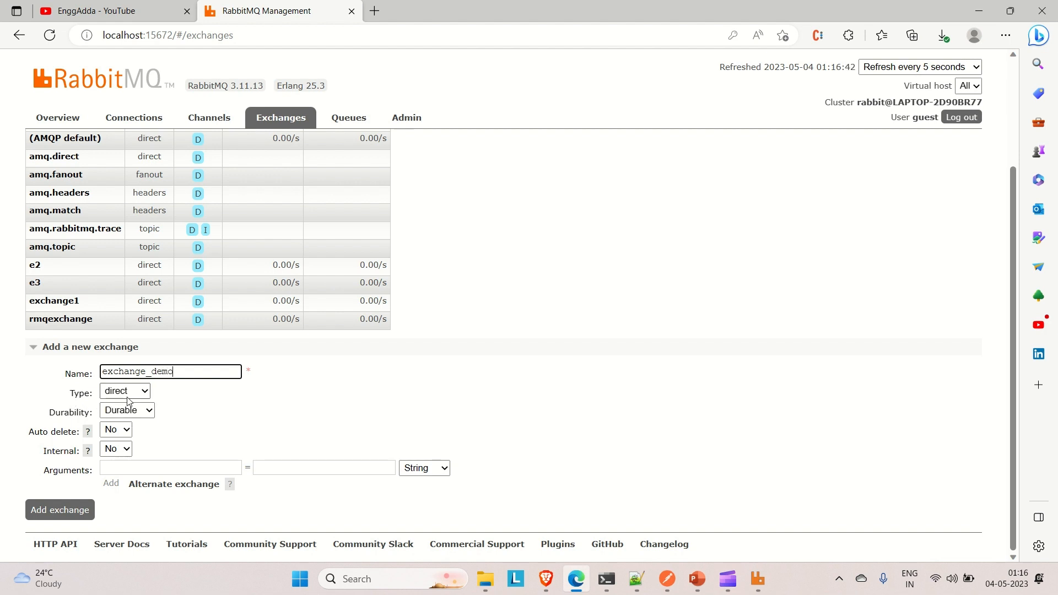
- Choose direct as the new exchange's type and add the exchange, keeping the other default options
left_click(148, 395)
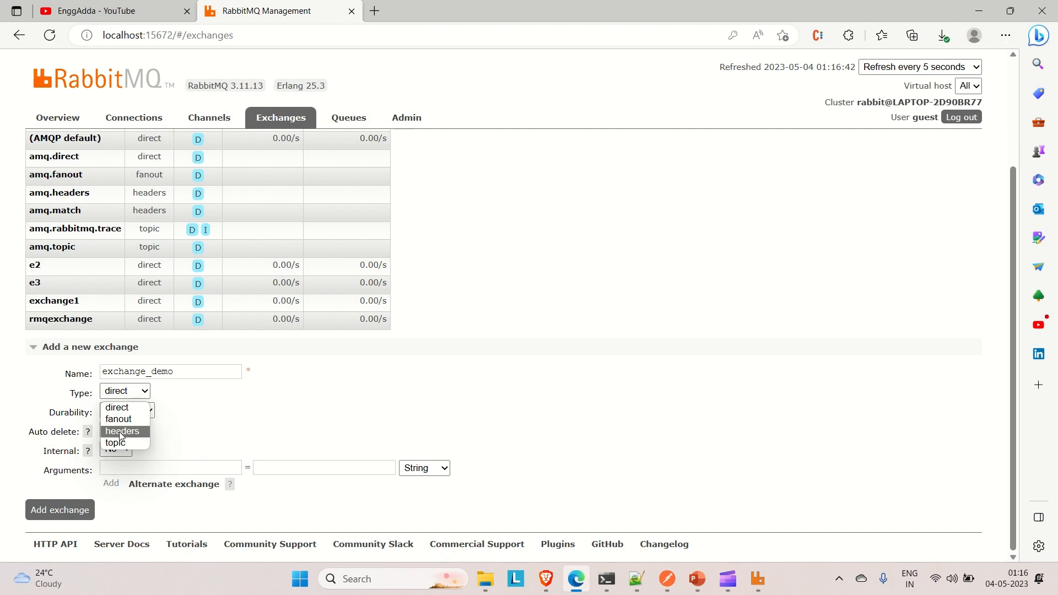
left_click(122, 409)
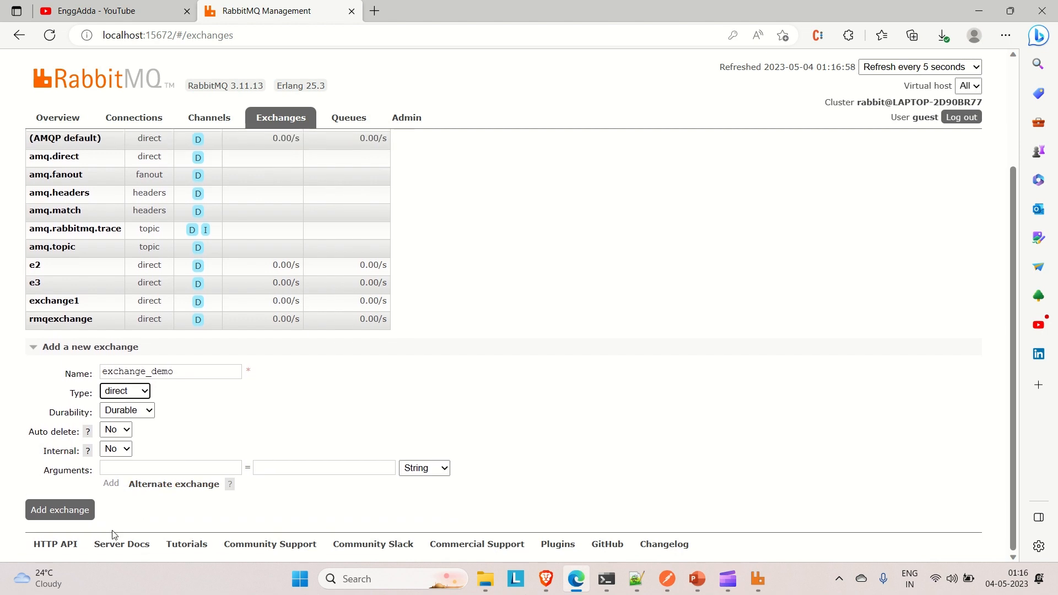
left_click(53, 512)
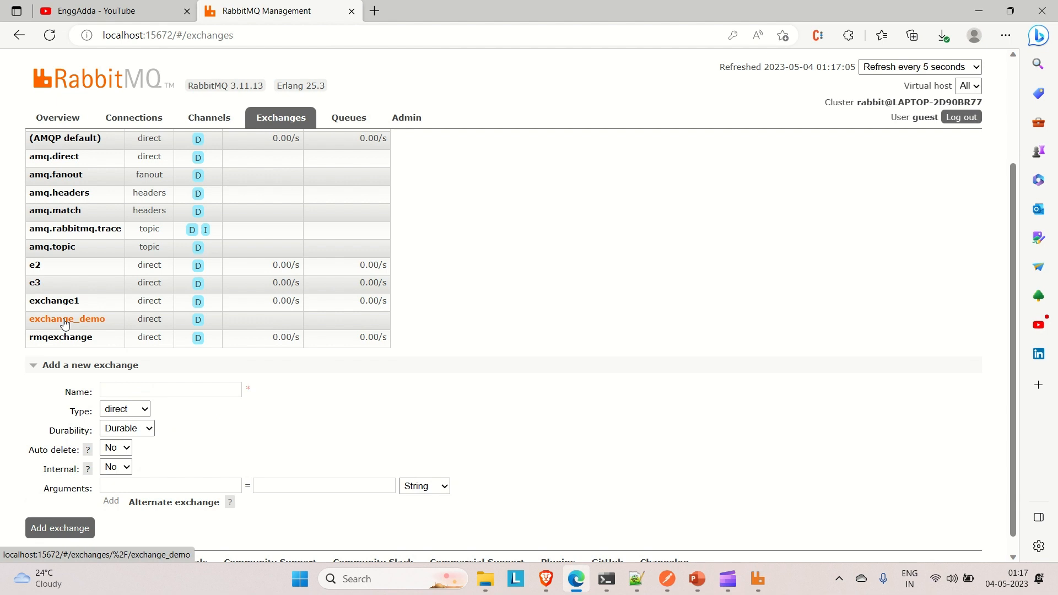
- Open the exchange_demo exchange and look over its overview details and available sections
scroll(65, 324, "down", 1)
scroll(55, 317, "up", 1)
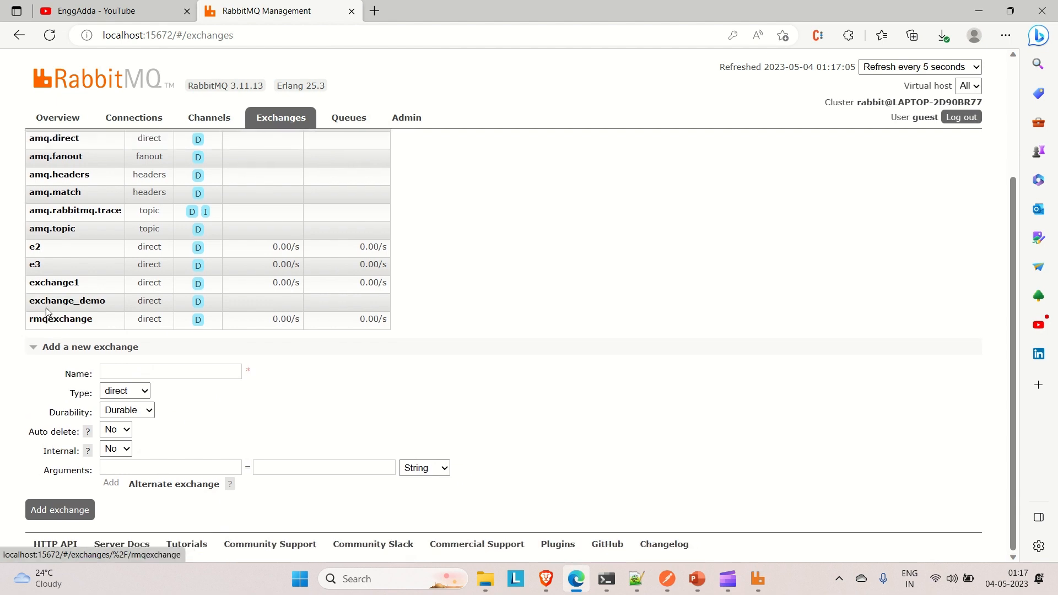
left_click(46, 305)
scroll(136, 445, "down", 3)
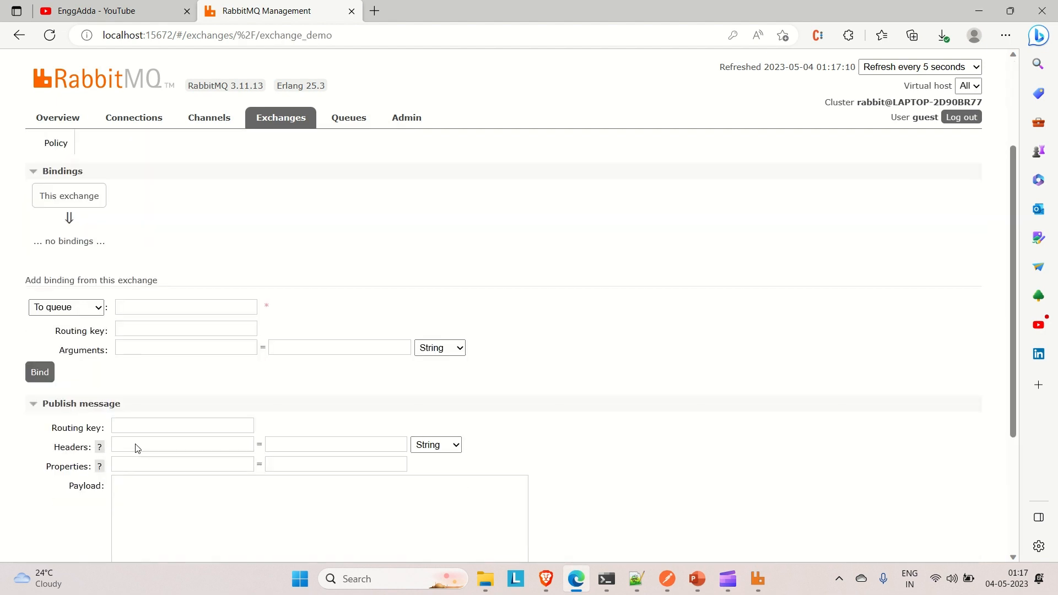
scroll(136, 445, "down", 1)
scroll(132, 264, "up", 1)
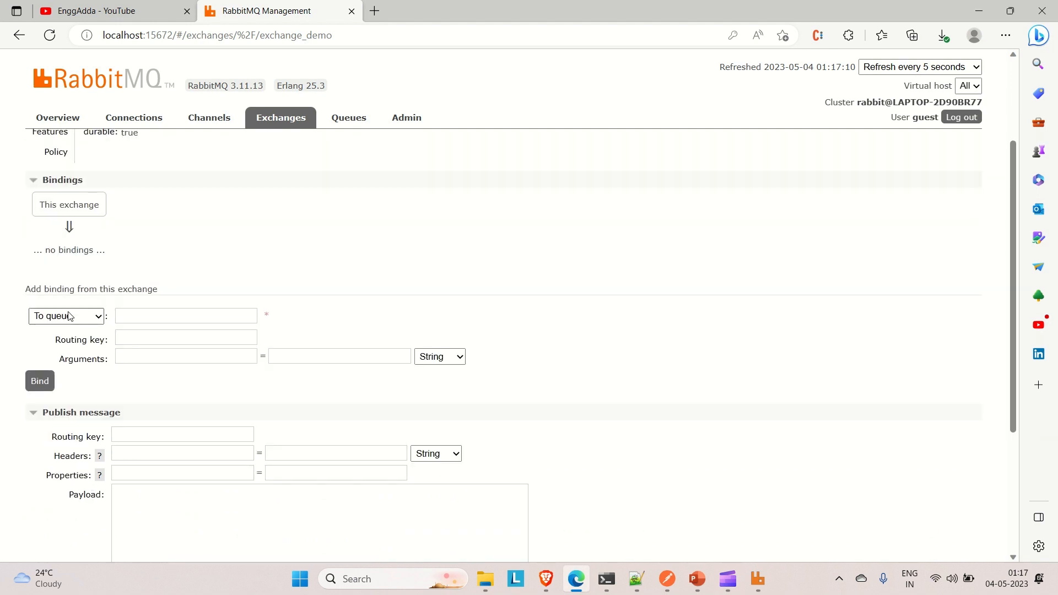
scroll(75, 256, "up", 1)
scroll(75, 255, "up", 1)
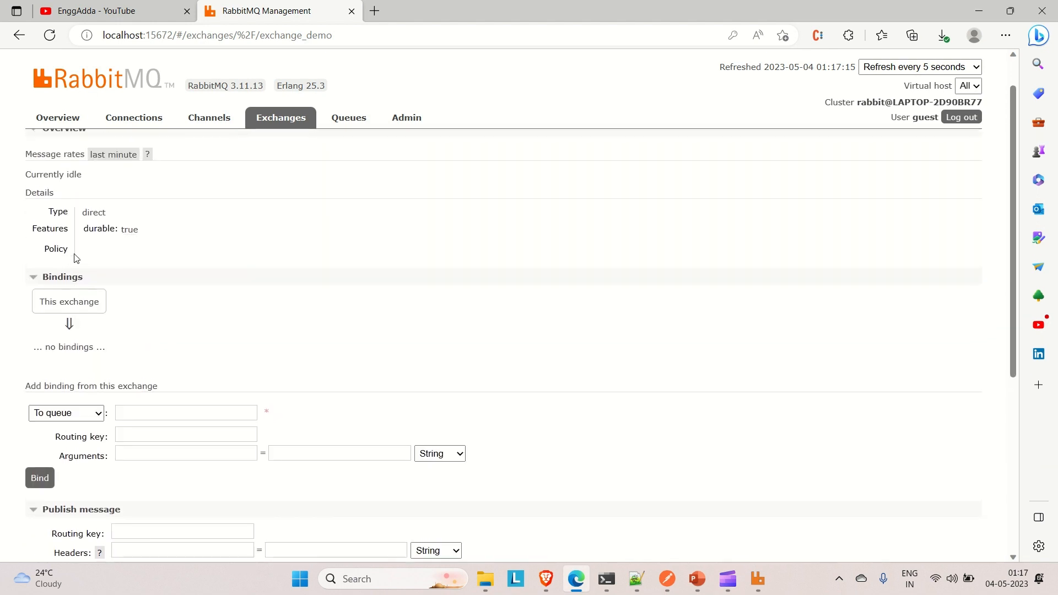
scroll(76, 258, "up", 1)
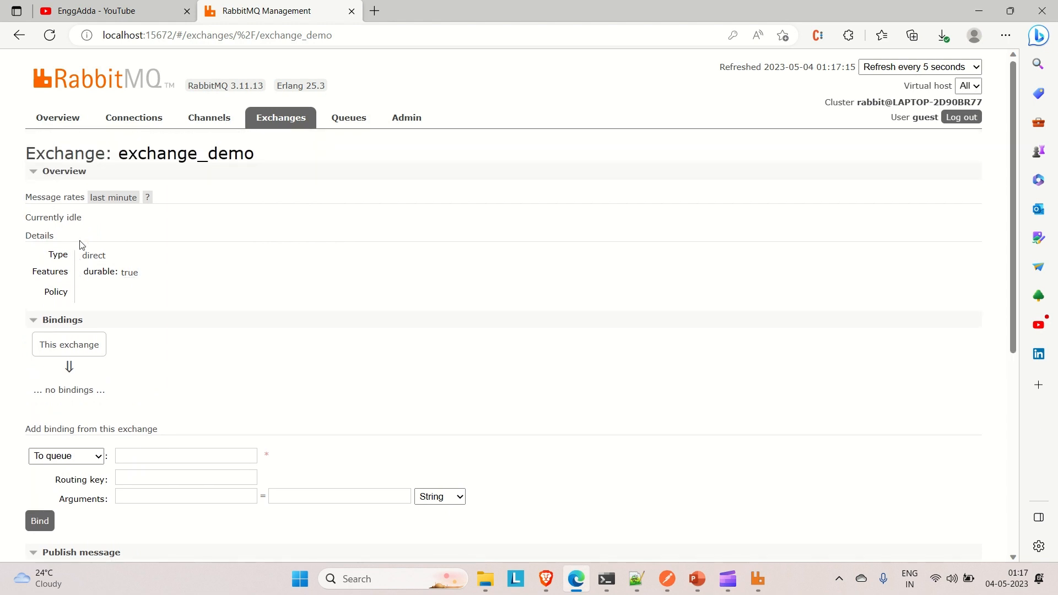
left_click_drag(76, 253, 147, 154)
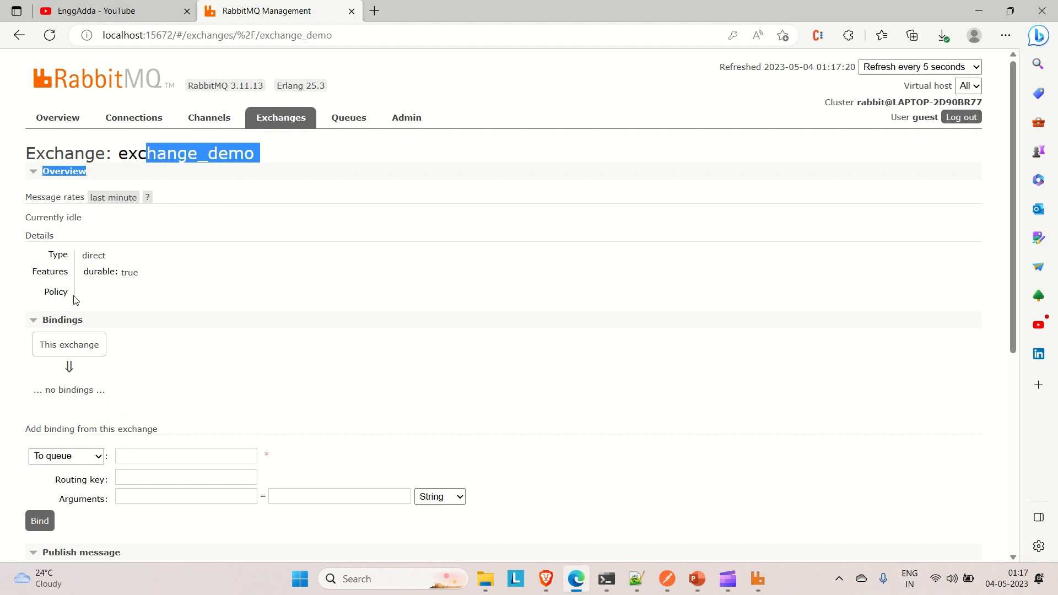
- Examine the bindings, message publishing and deletion sections of the exchange_demo exchange
scroll(76, 300, "down", 1)
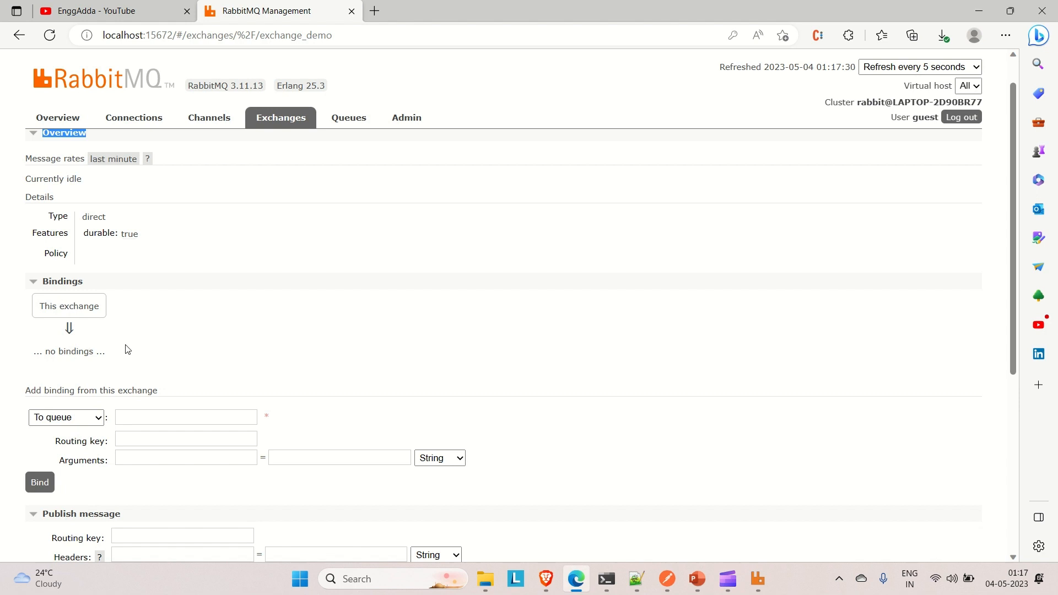
scroll(127, 349, "down", 1)
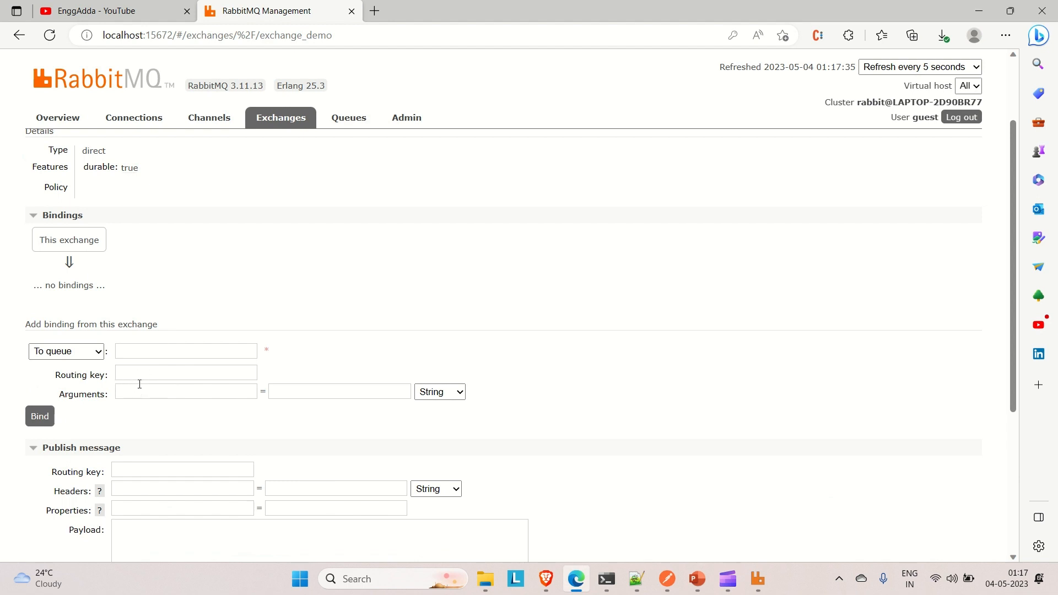
scroll(140, 384, "down", 2)
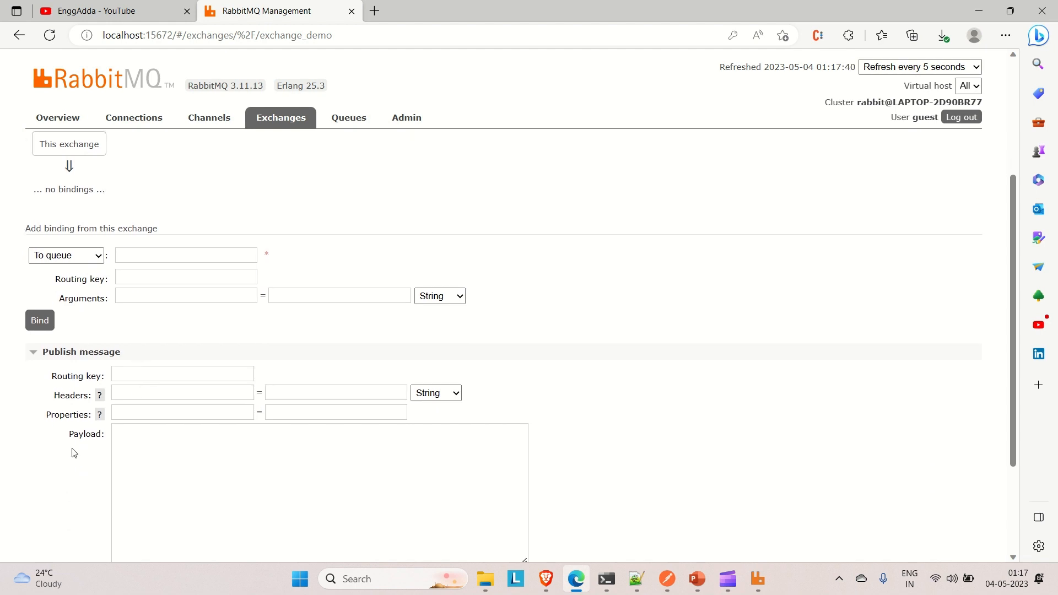
scroll(41, 477, "down", 2)
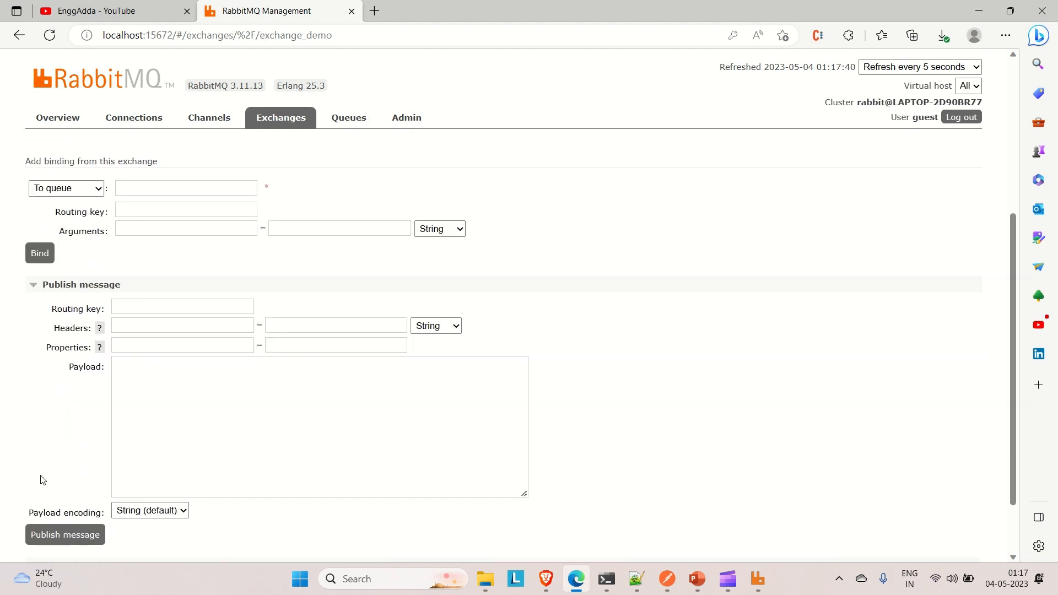
scroll(41, 480, "down", 2)
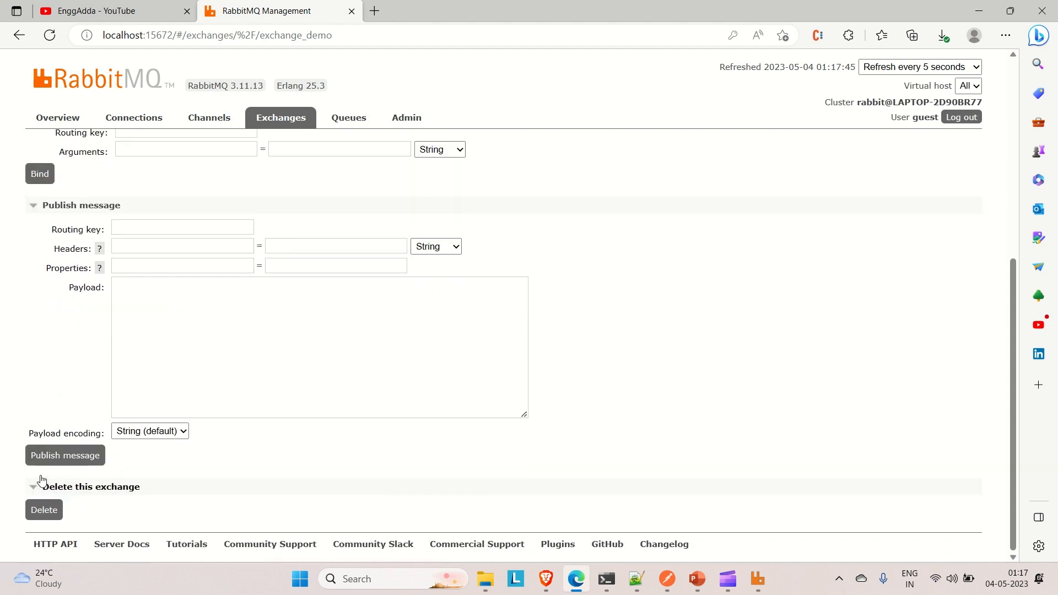
scroll(41, 479, "up", 8)
scroll(123, 347, "down", 1)
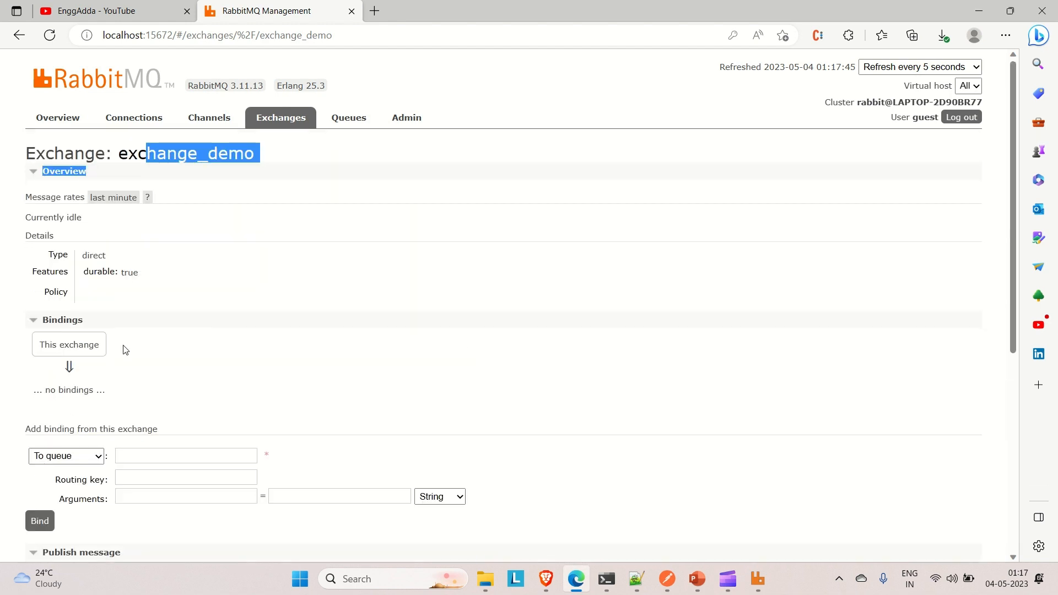
- Add a new queue named queue_demo, keeping the default type, durability and arguments
left_click(347, 124)
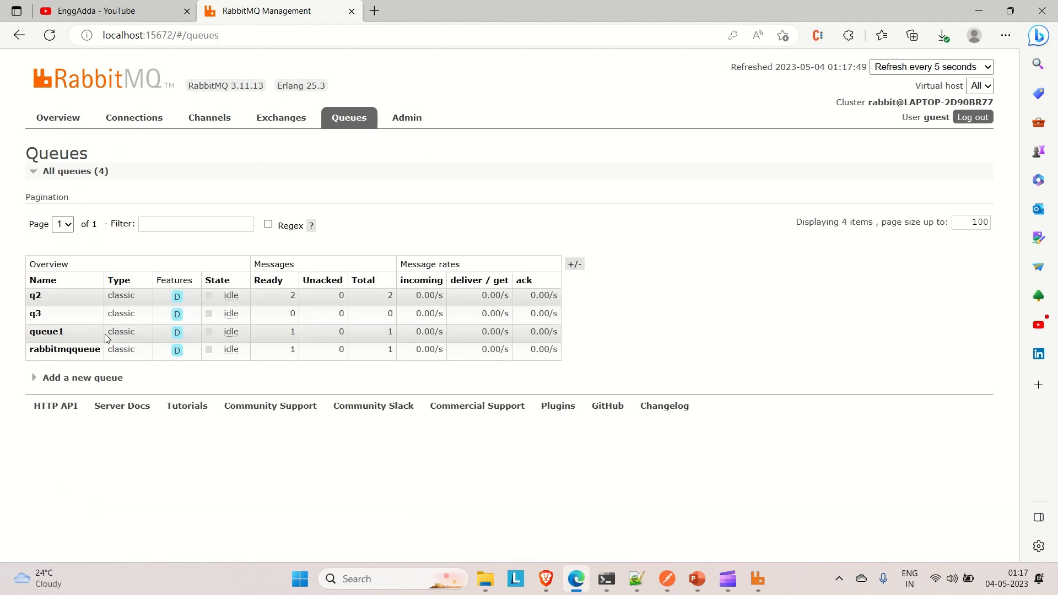
left_click(90, 380)
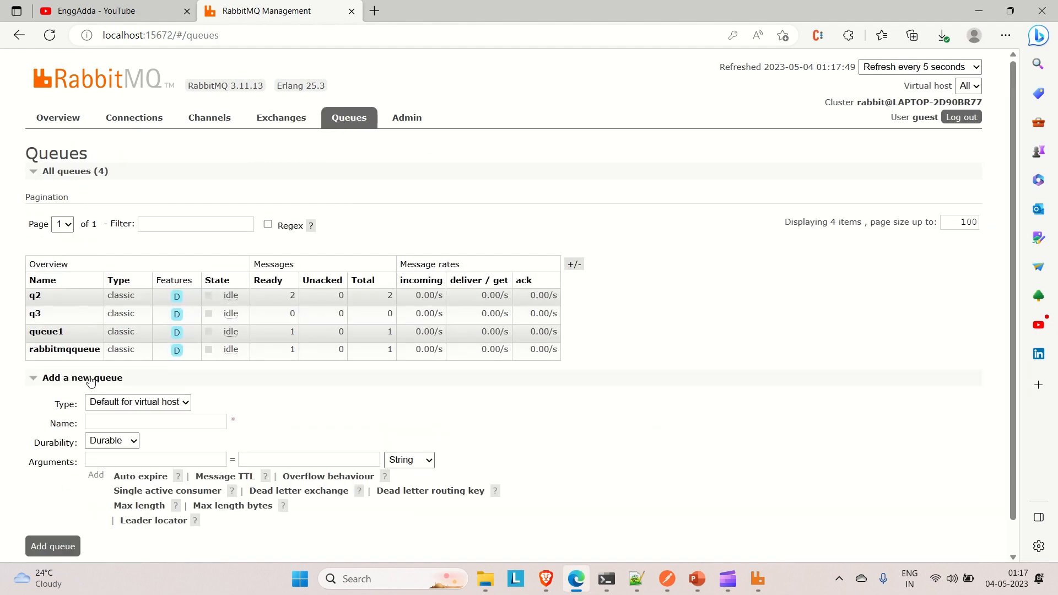
scroll(122, 413, "down", 1)
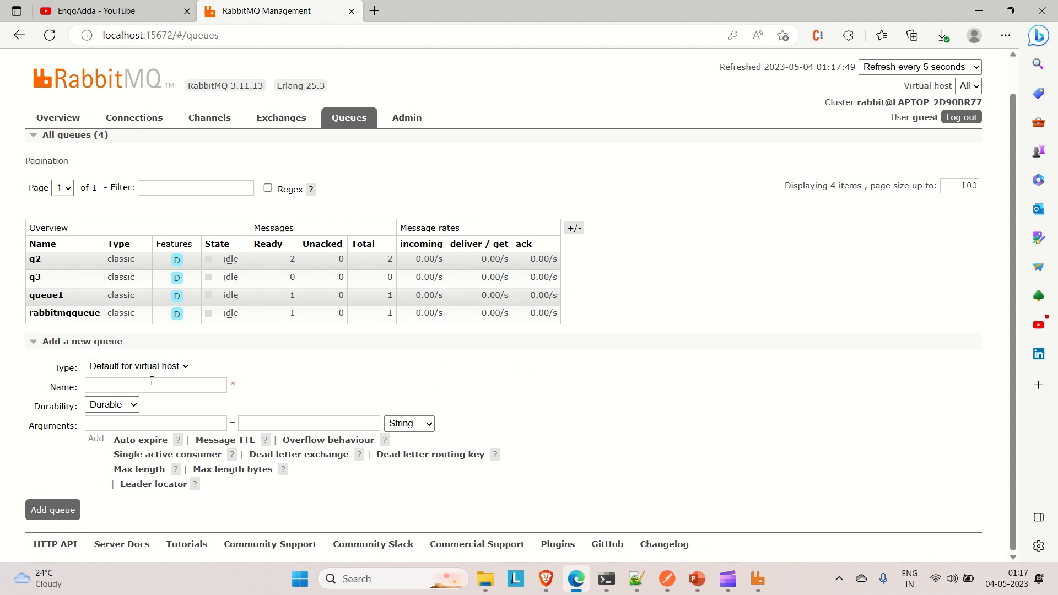
left_click(152, 382)
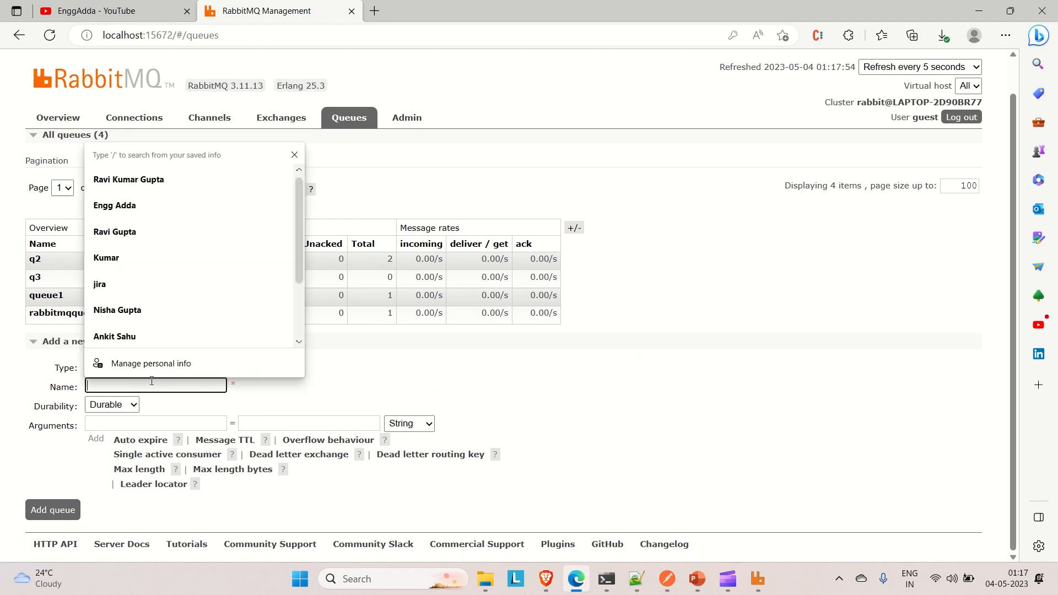
type("qu")
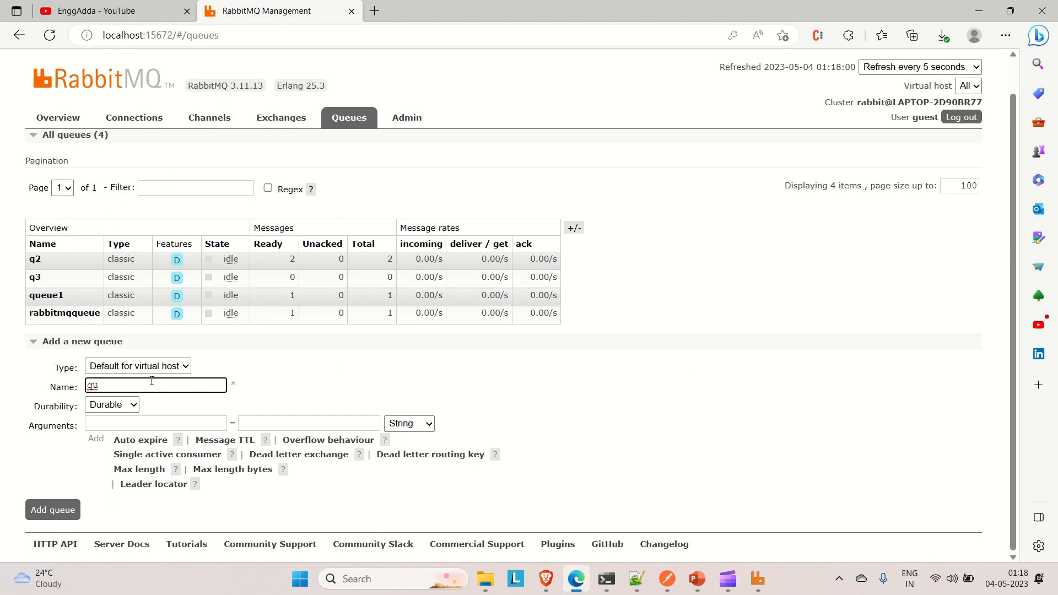
type("eue_demo")
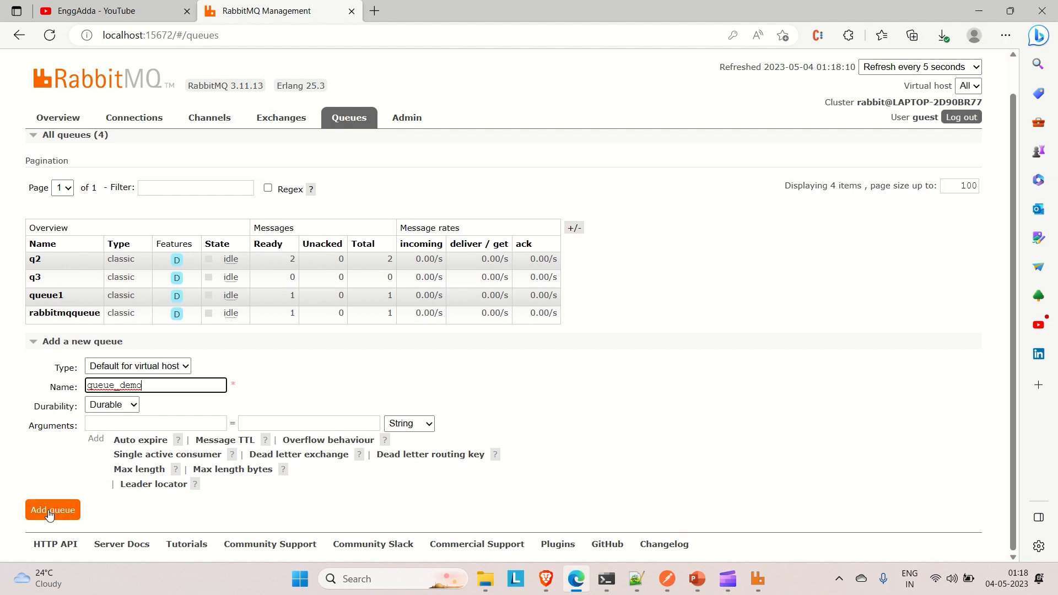
left_click(50, 512)
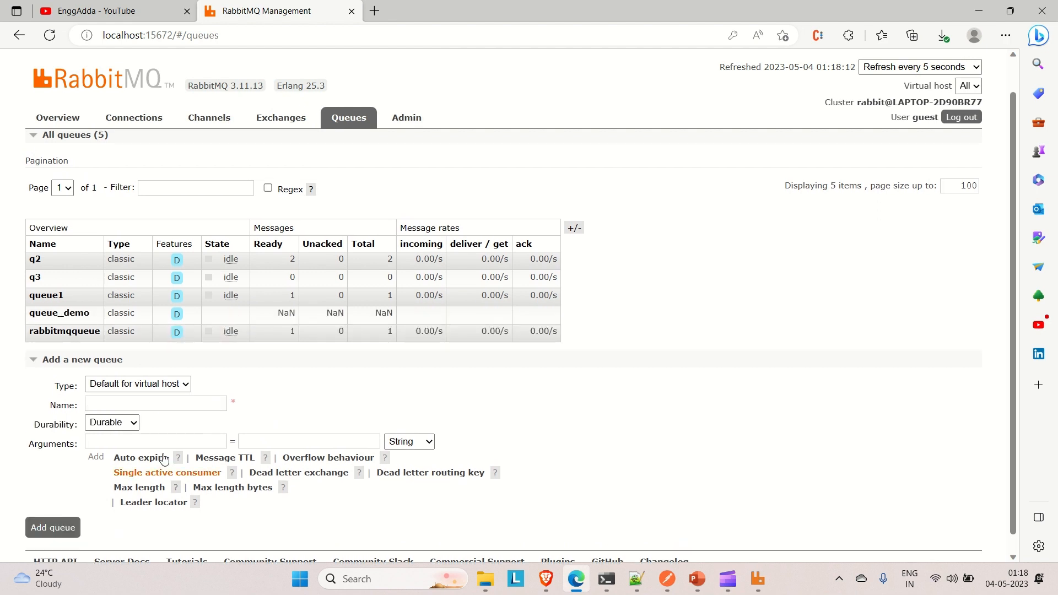
- Open the queue_demo queue and look over its bindings, message publishing and message retrieval sections
left_click(64, 319)
scroll(229, 256, "down", 2)
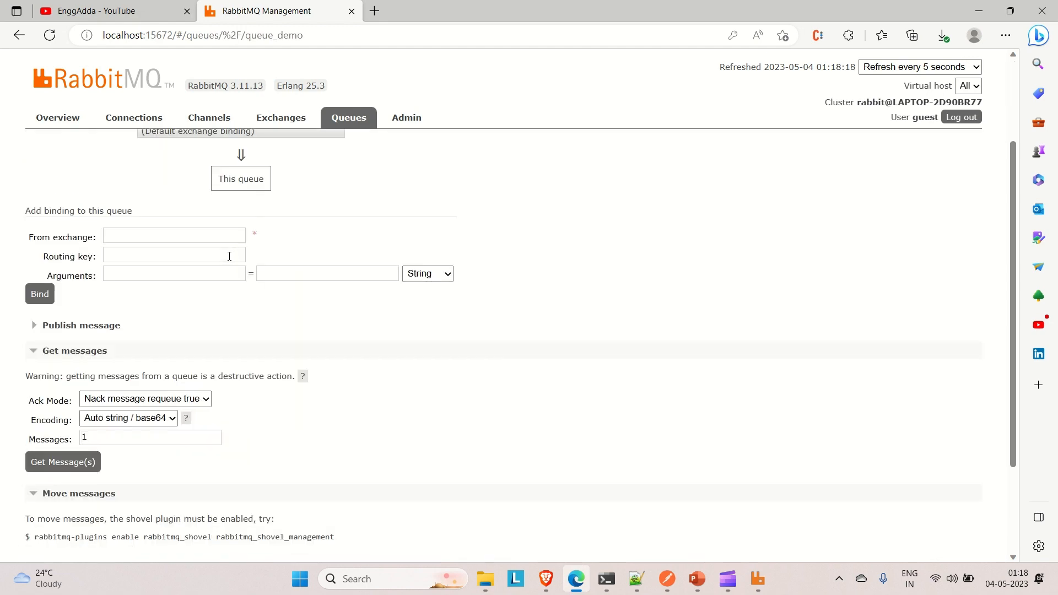
scroll(229, 257, "up", 2)
scroll(156, 257, "up", 1)
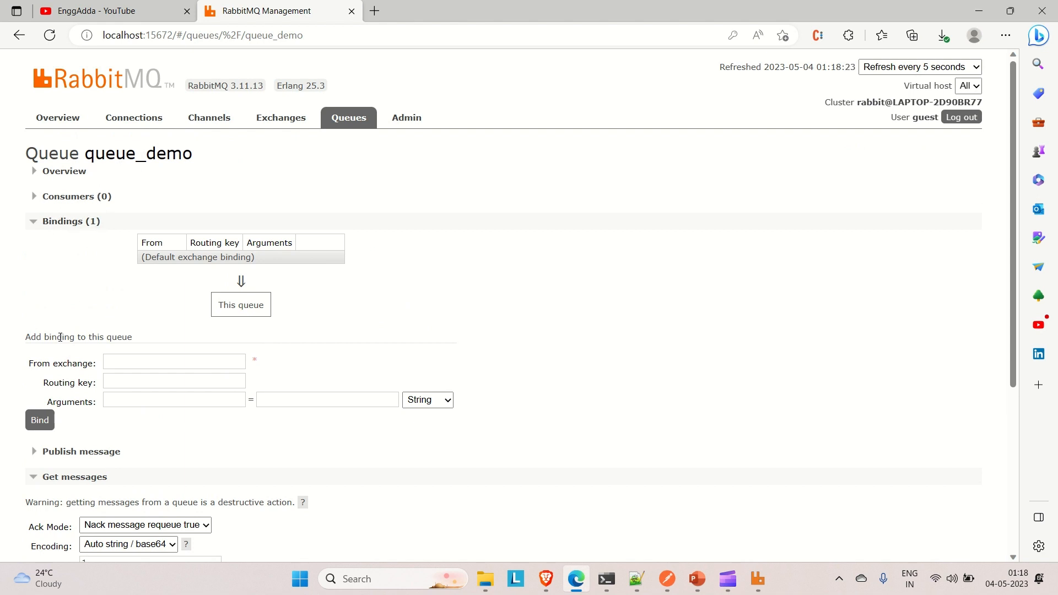
scroll(77, 295, "down", 1)
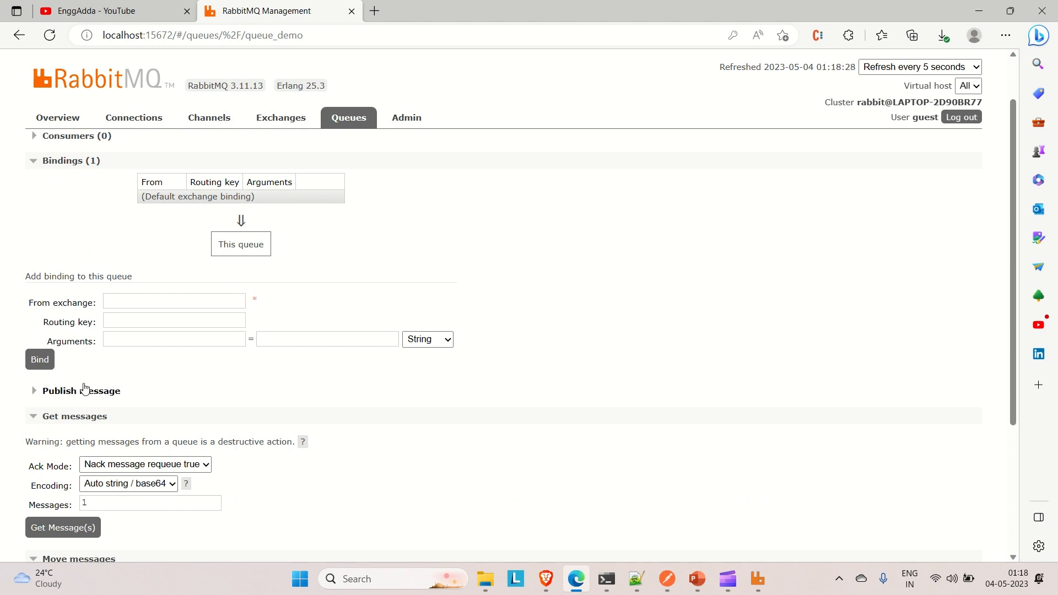
scroll(85, 387, "down", 3)
scroll(86, 387, "up", 4)
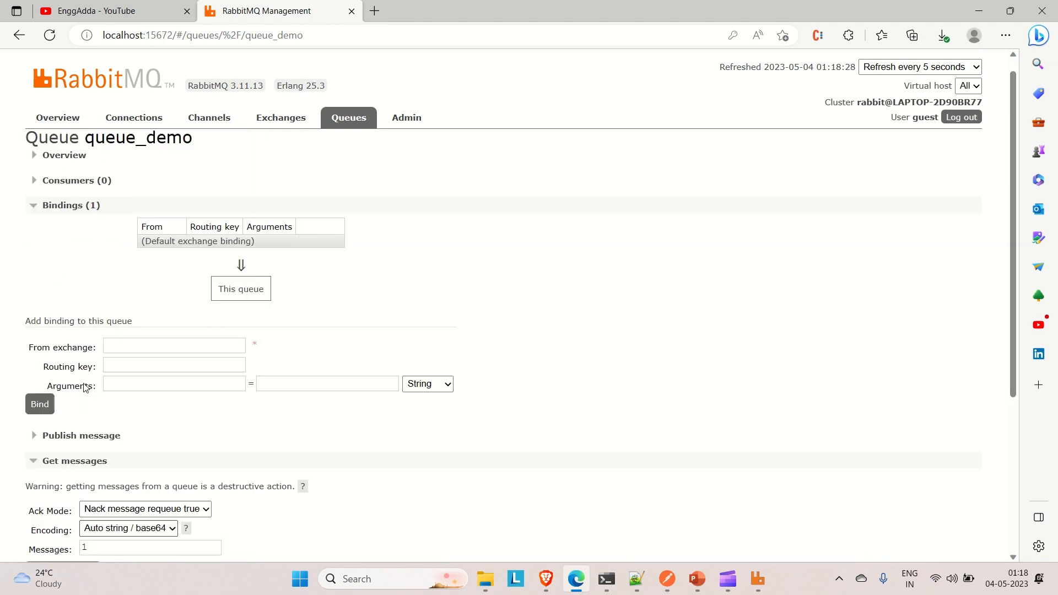
- Open the exchange_demo exchange and enter routing_key as the routing key for a new binding from it
left_click(289, 121)
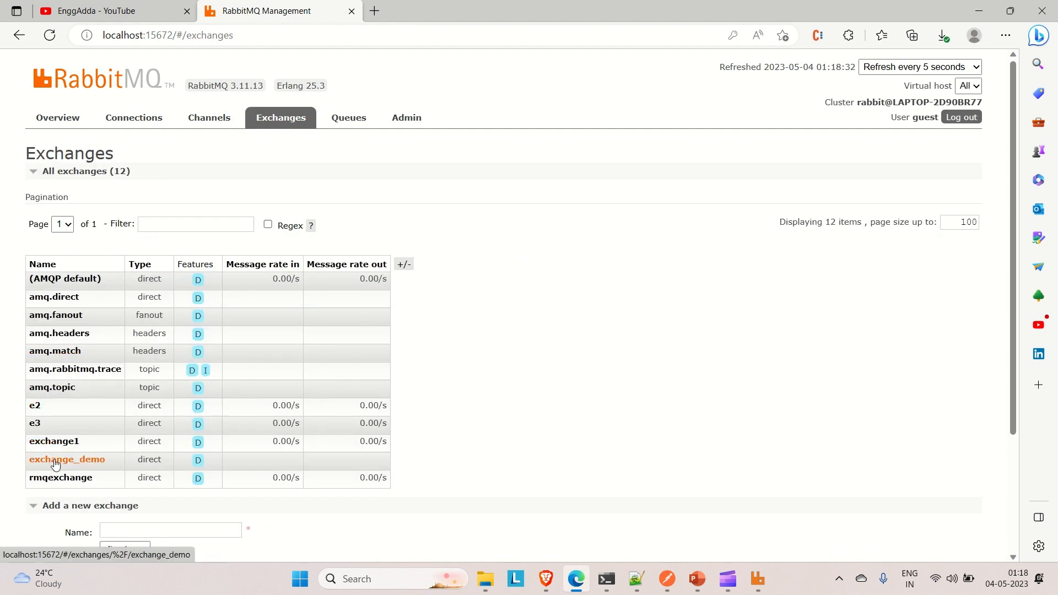
left_click(56, 465)
scroll(258, 410, "down", 1)
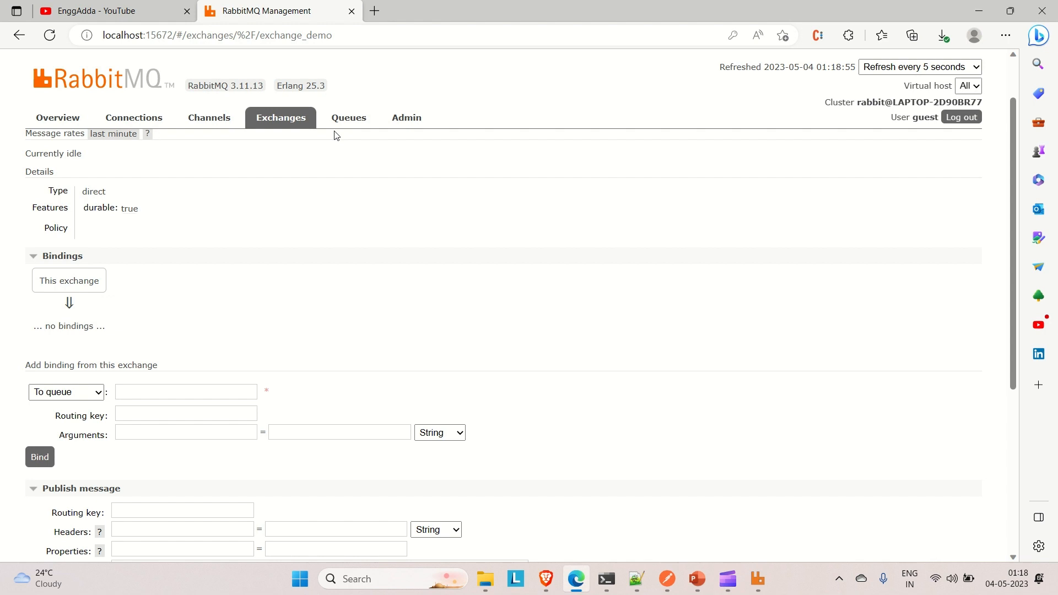
left_click(128, 415)
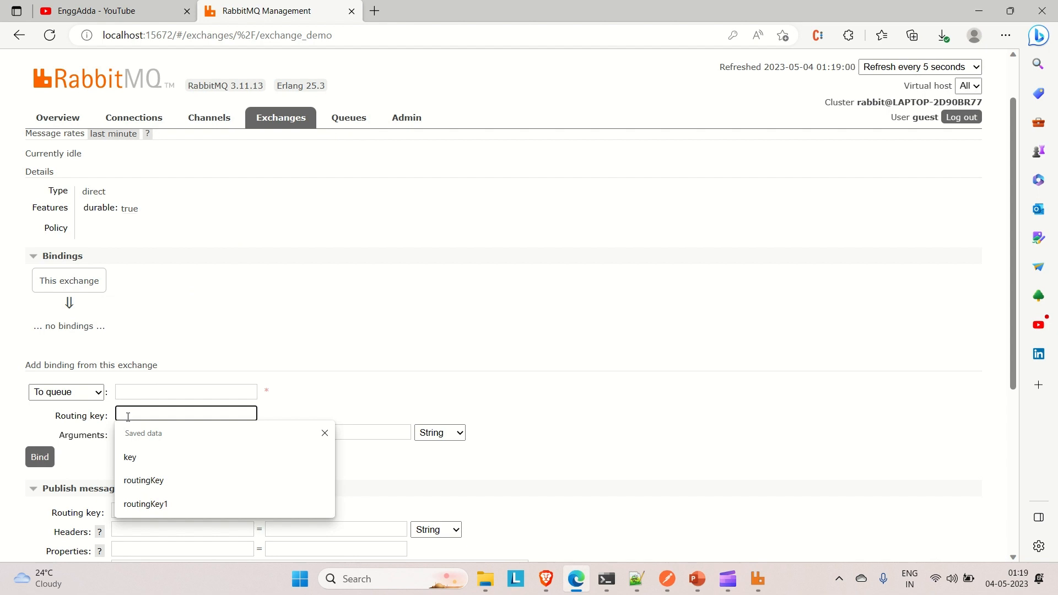
type("r")
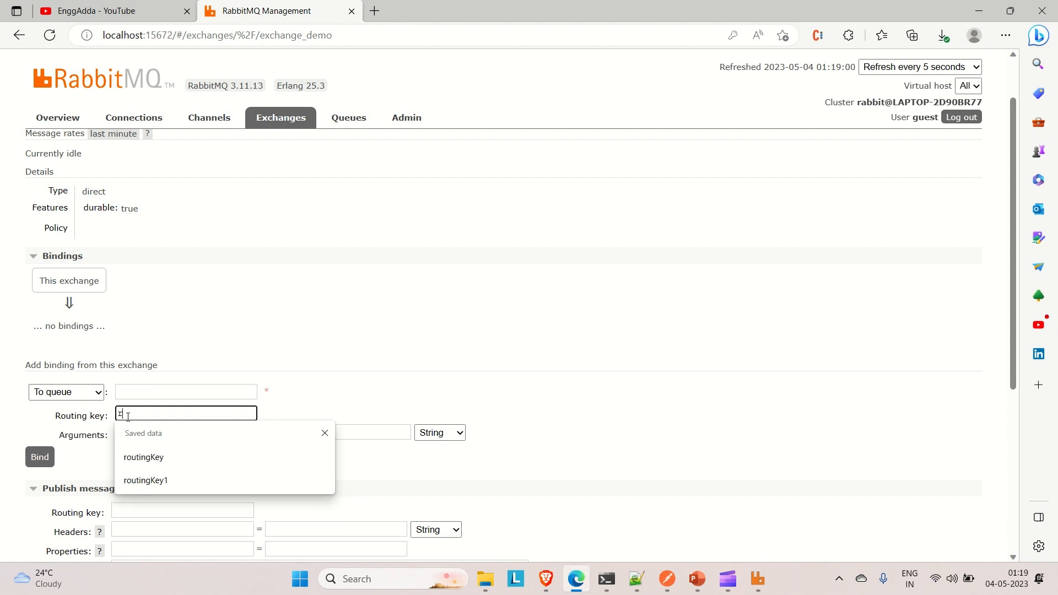
type("outing_")
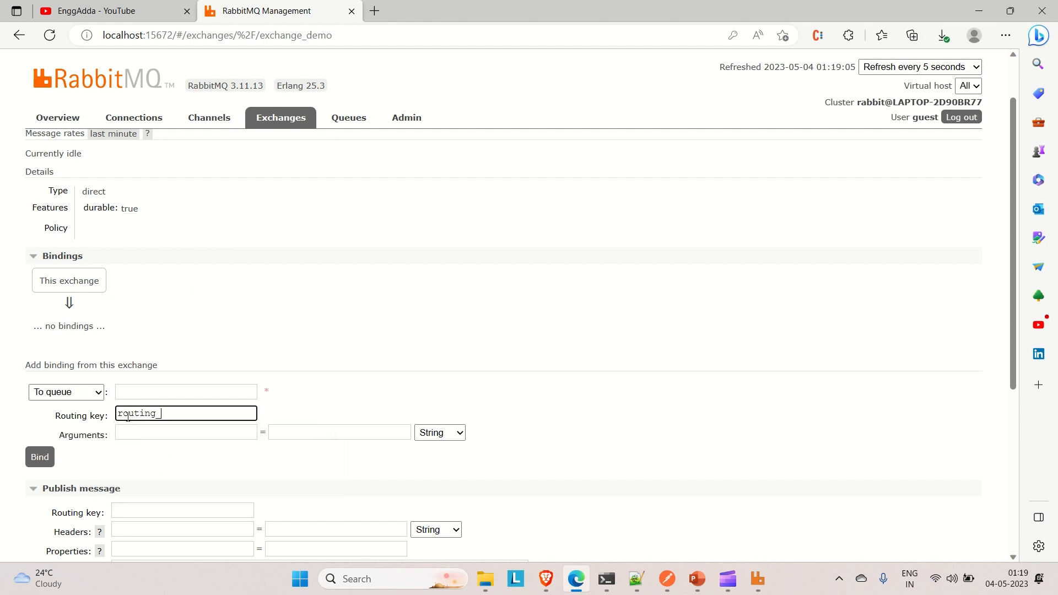
type("key")
- Try to create the binding from exchange_demo without specifying a destination queue
scroll(94, 469, "down", 1)
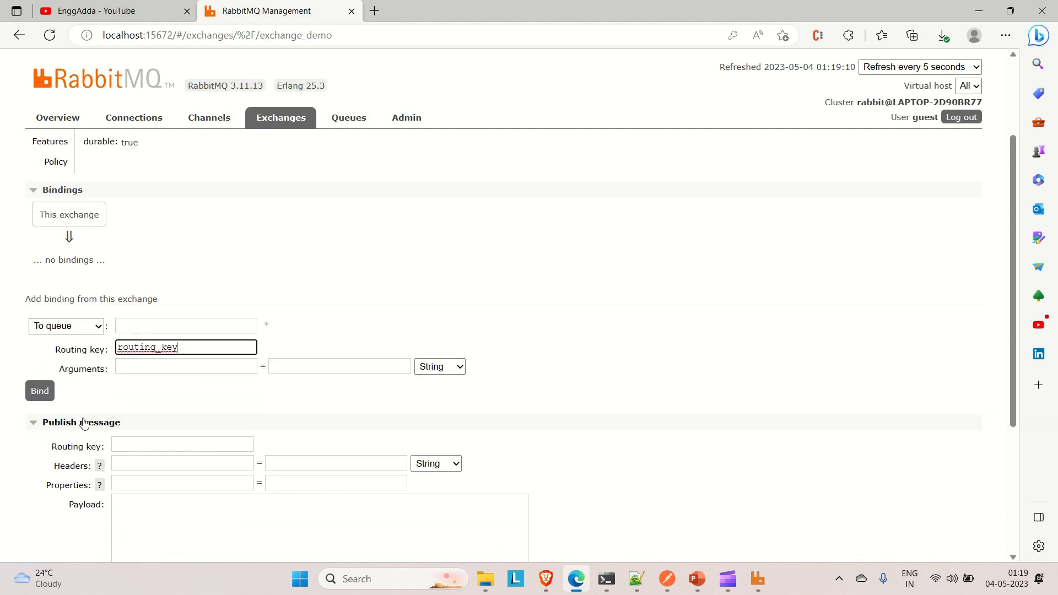
left_click(46, 393)
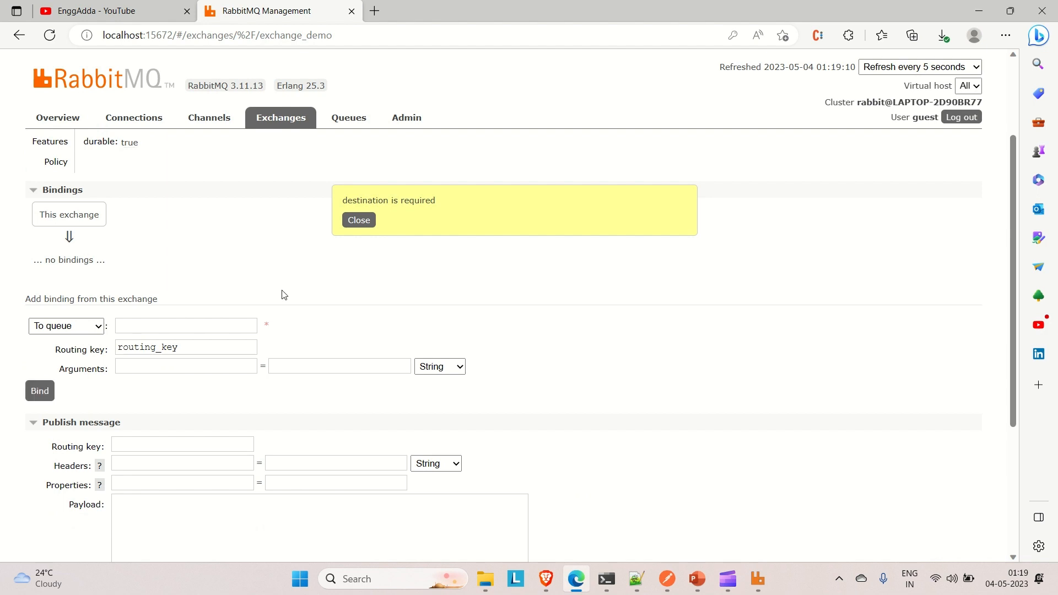
left_click(373, 221)
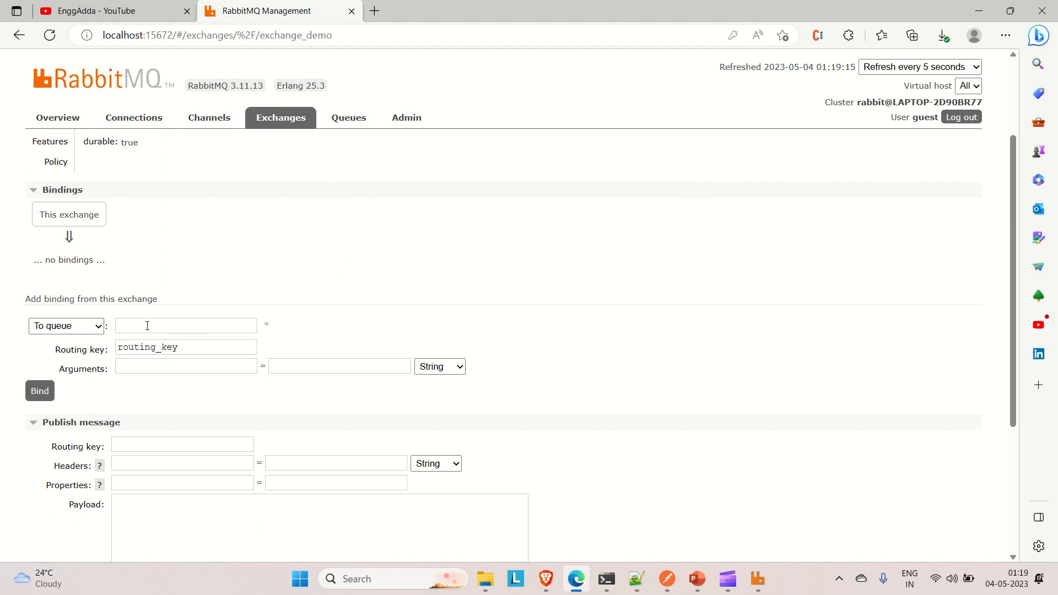
- Enter queue_demo as the destination queue of the new binding and bind it to the exchange
scroll(147, 328, "up", 3)
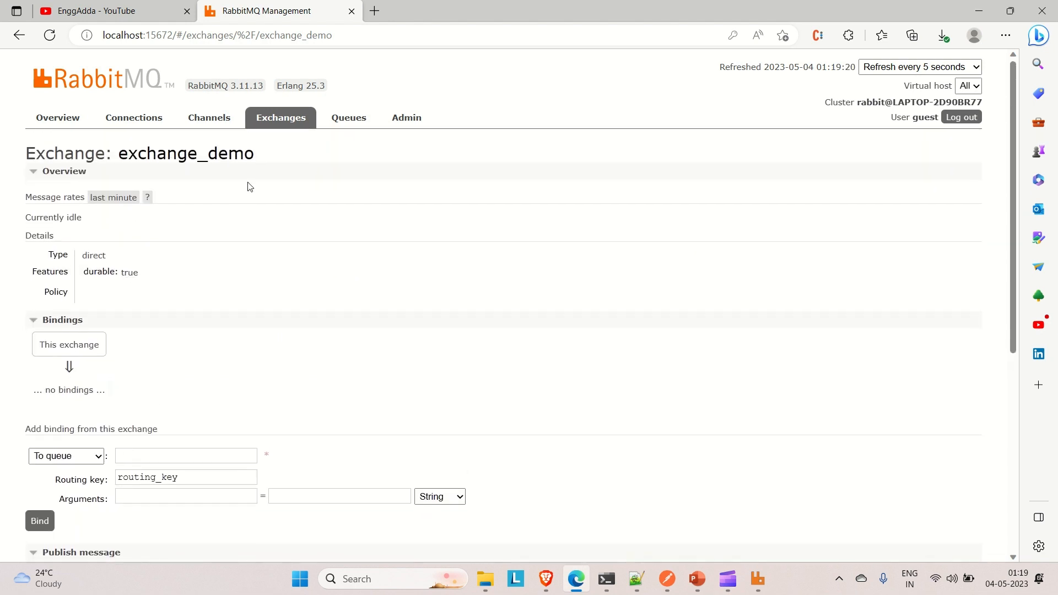
scroll(161, 226, "down", 2)
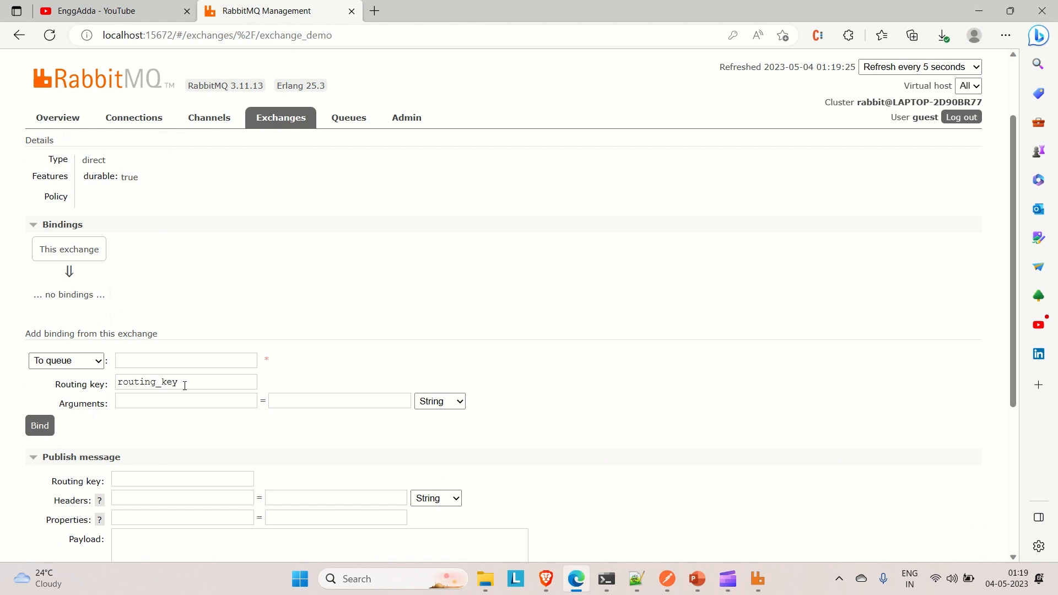
left_click(137, 361)
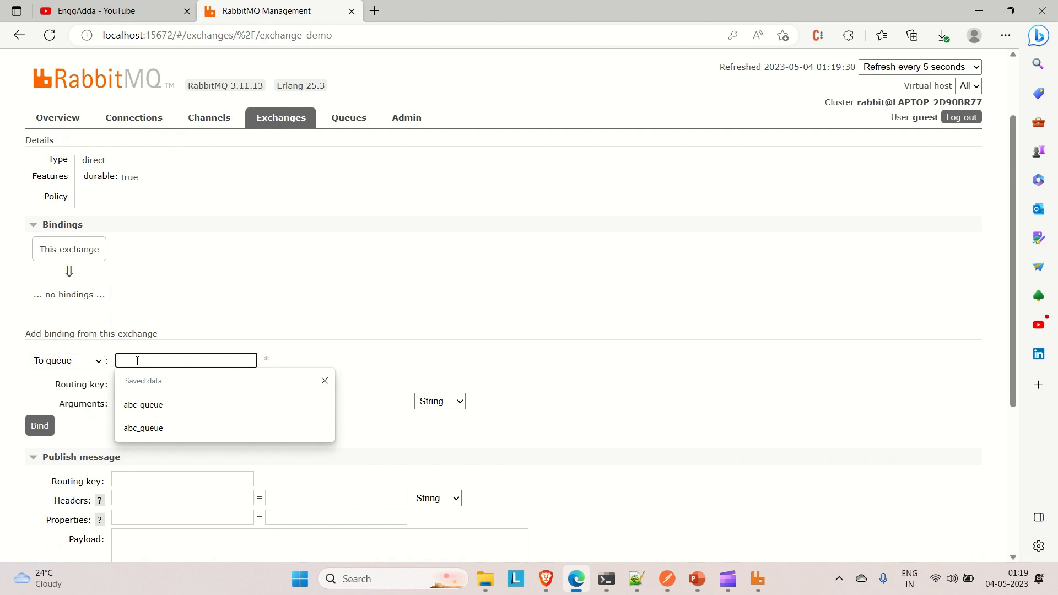
left_click(95, 366)
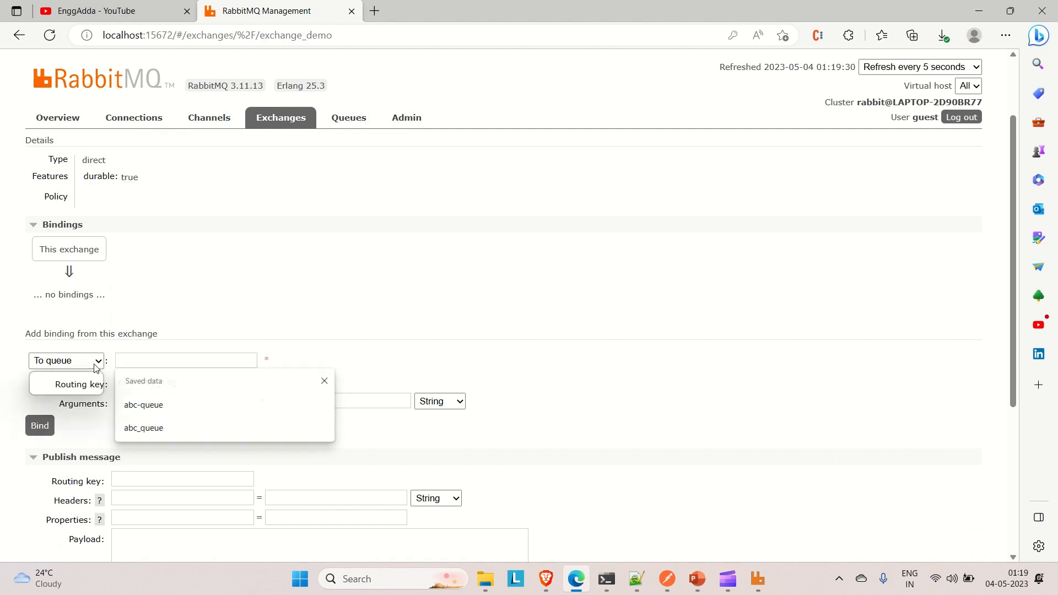
left_click(137, 362)
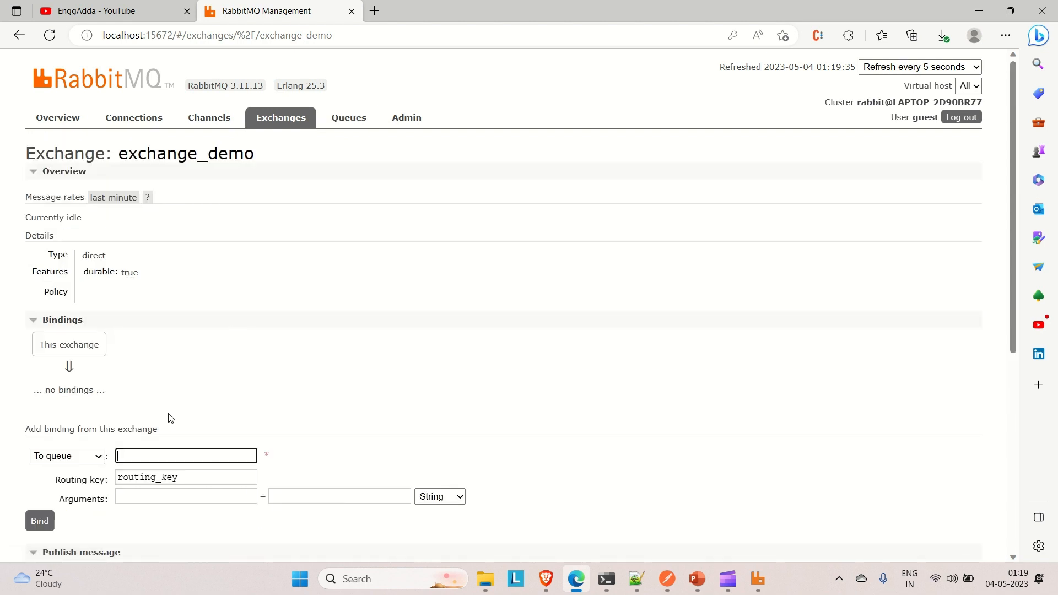
type("queue_demo")
scroll(190, 484, "down", 1)
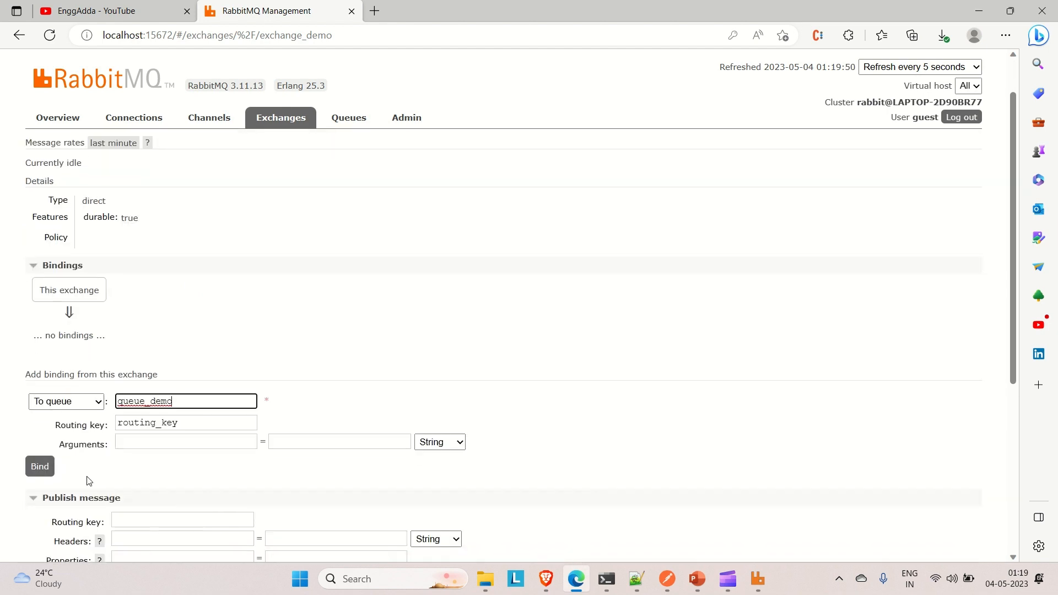
left_click(40, 467)
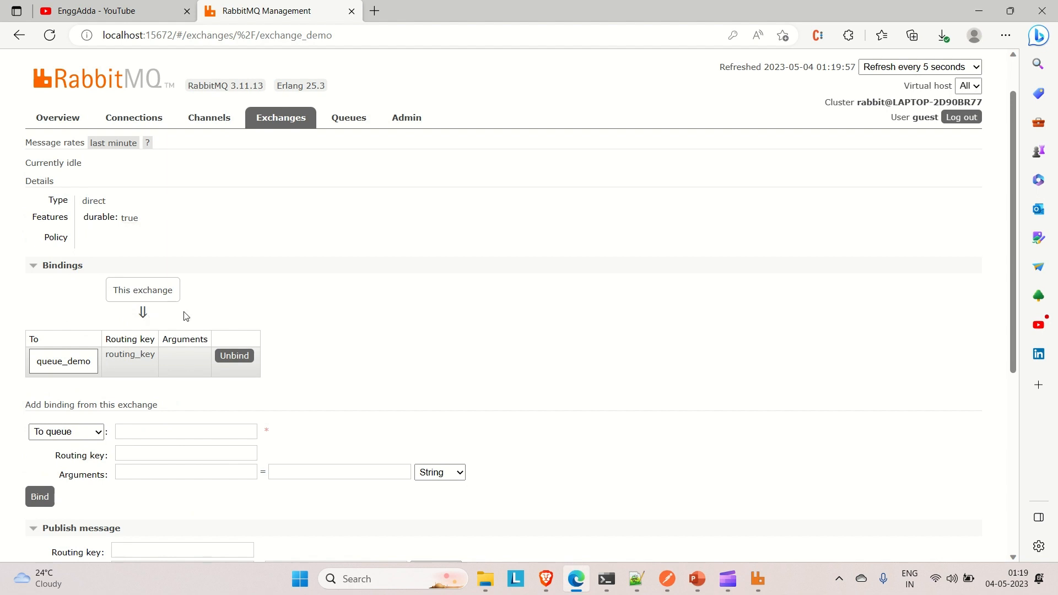
- Examine the queue_demo binding in exchange_demo's bindings and the exchange's message publishing section
scroll(132, 227, "up", 1)
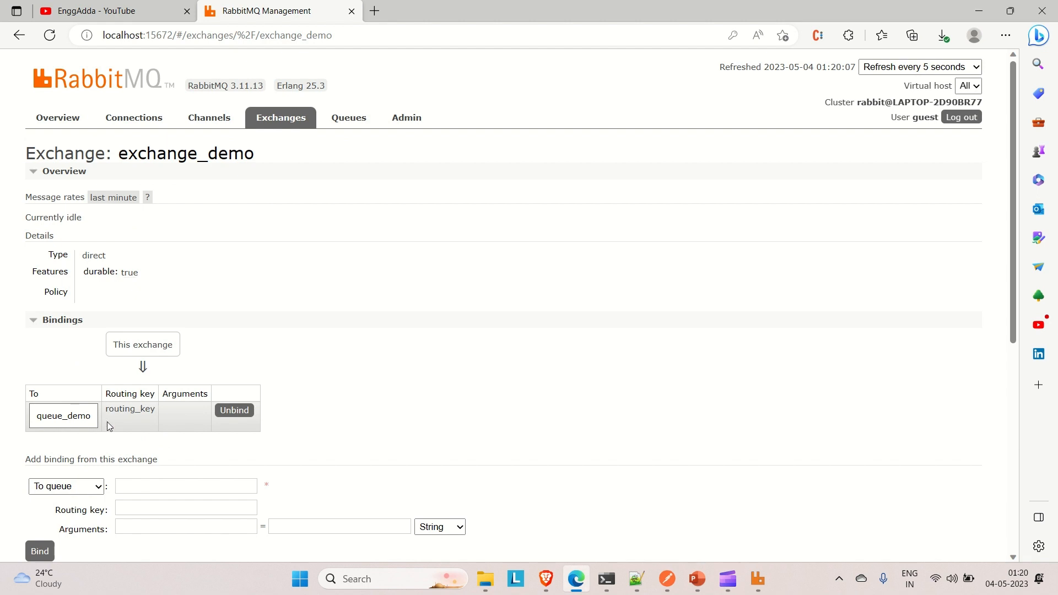
scroll(107, 422, "down", 1)
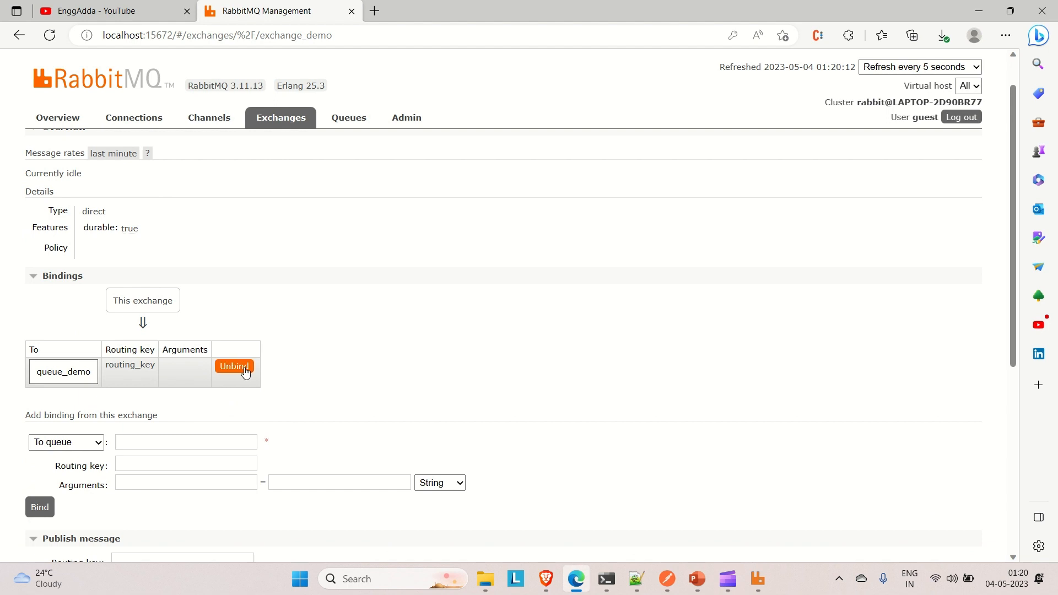
scroll(245, 372, "down", 2)
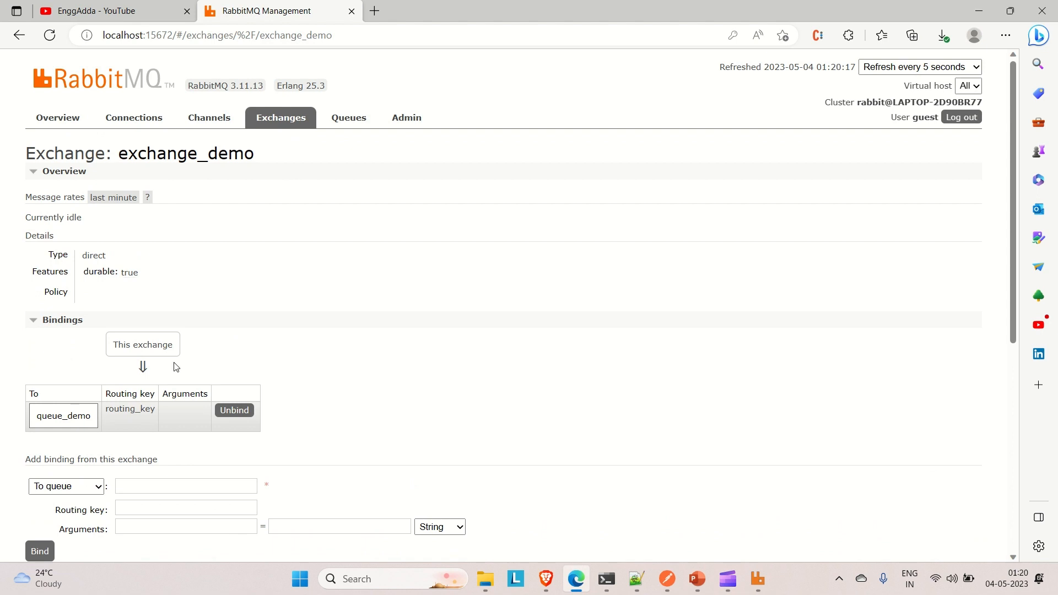
scroll(175, 362, "down", 3)
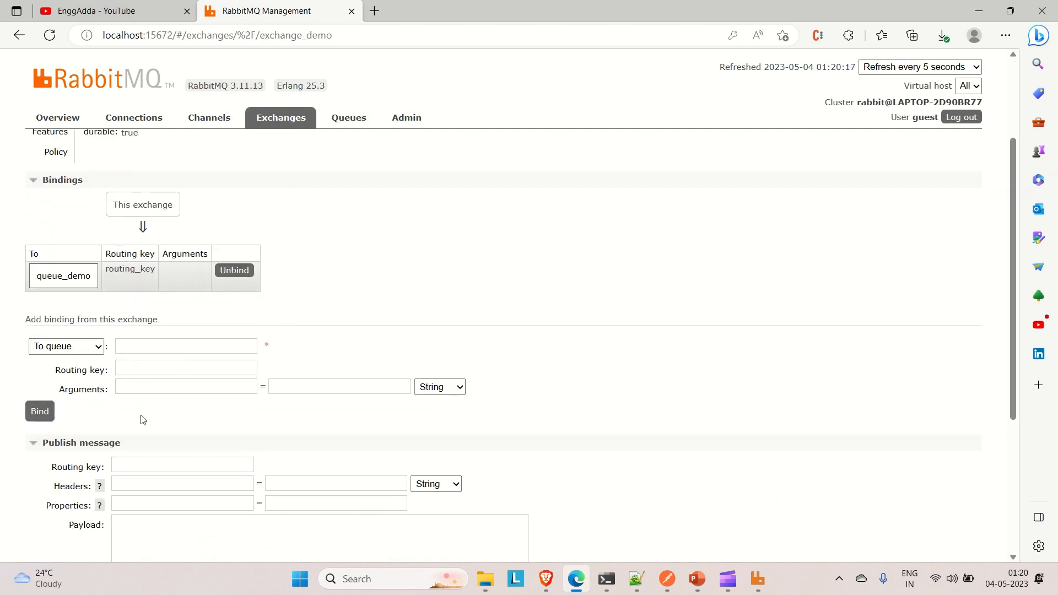
scroll(142, 420, "down", 1)
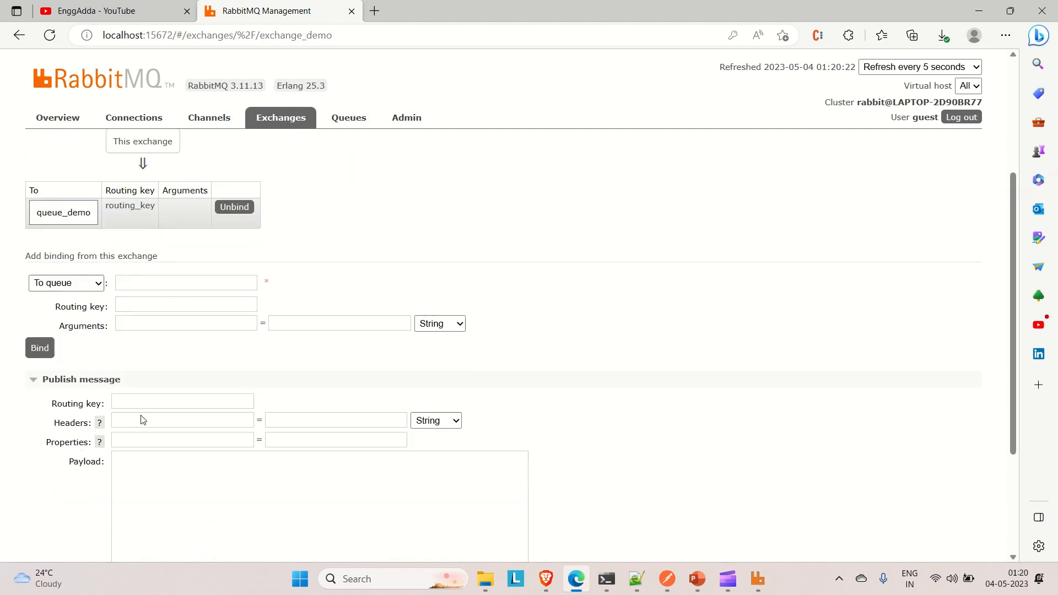
scroll(142, 420, "up", 4)
scroll(142, 417, "down", 1)
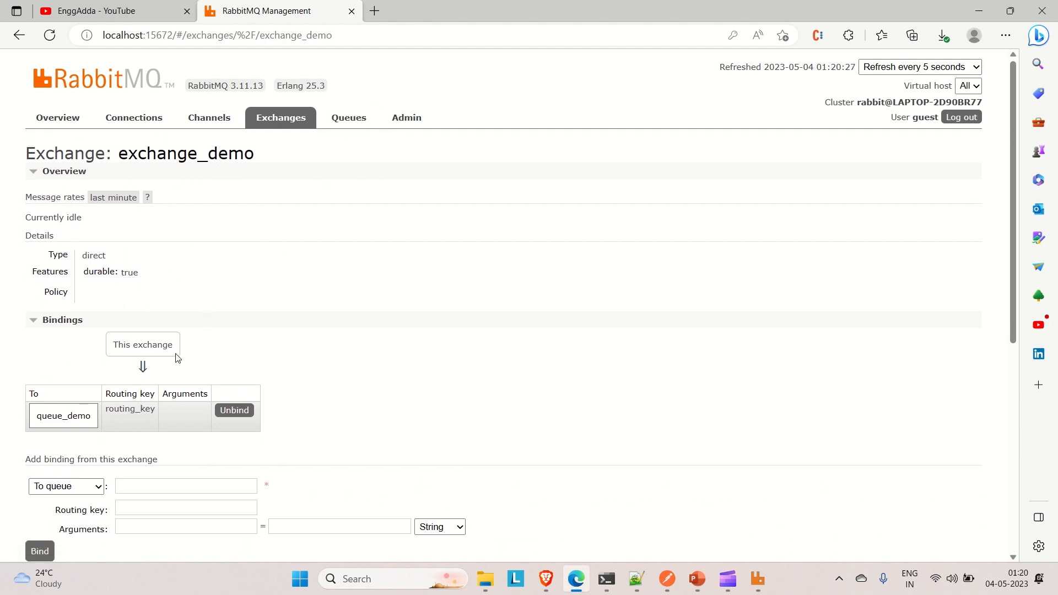
- Open the queue_demo queue and check its bindings for the exchange_demo exchange and its routing key
left_click(348, 118)
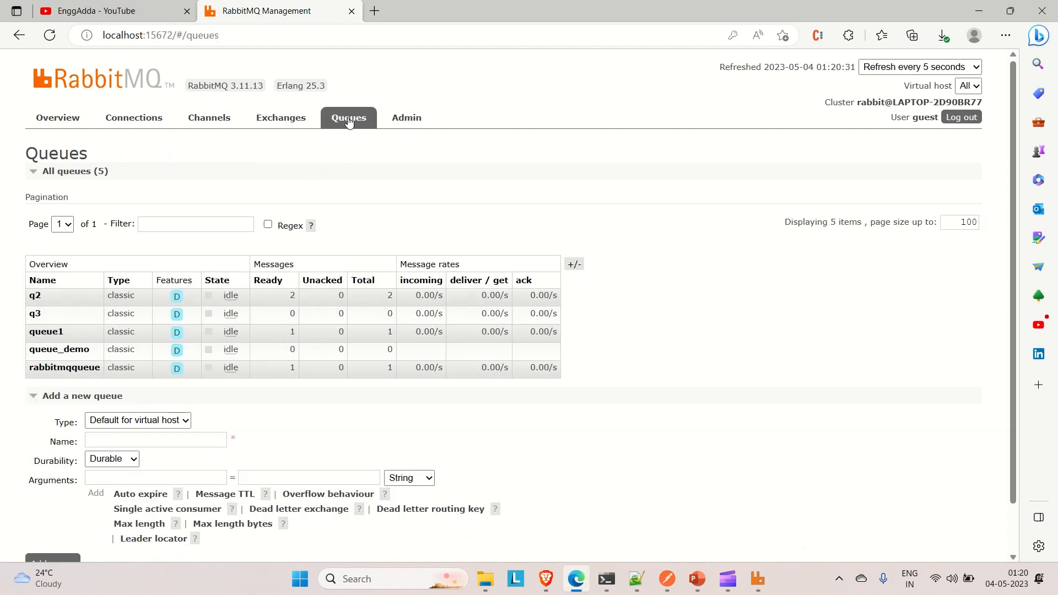
left_click(44, 353)
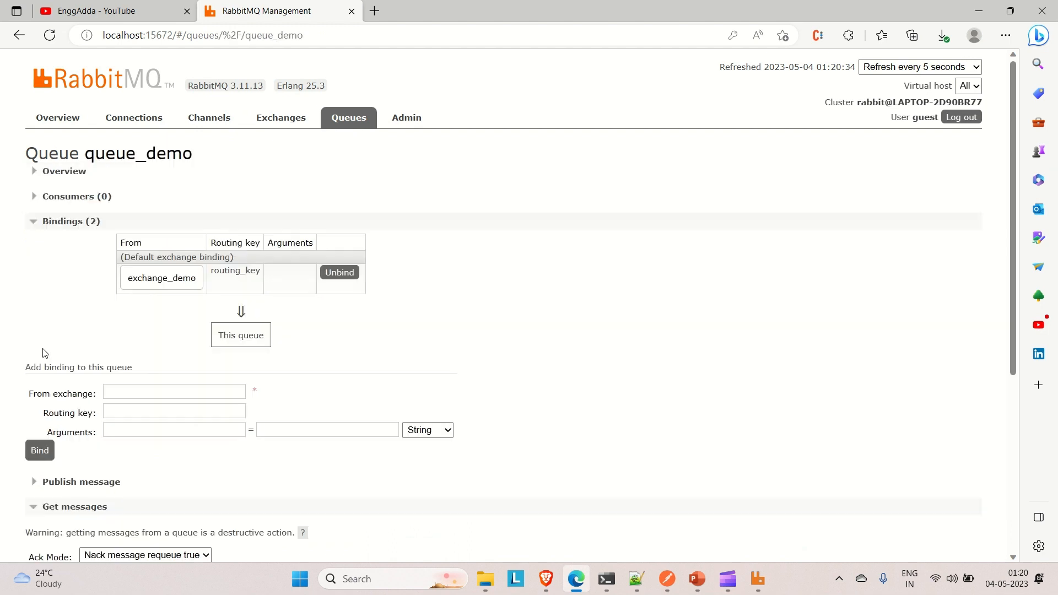
scroll(165, 362, "down", 1)
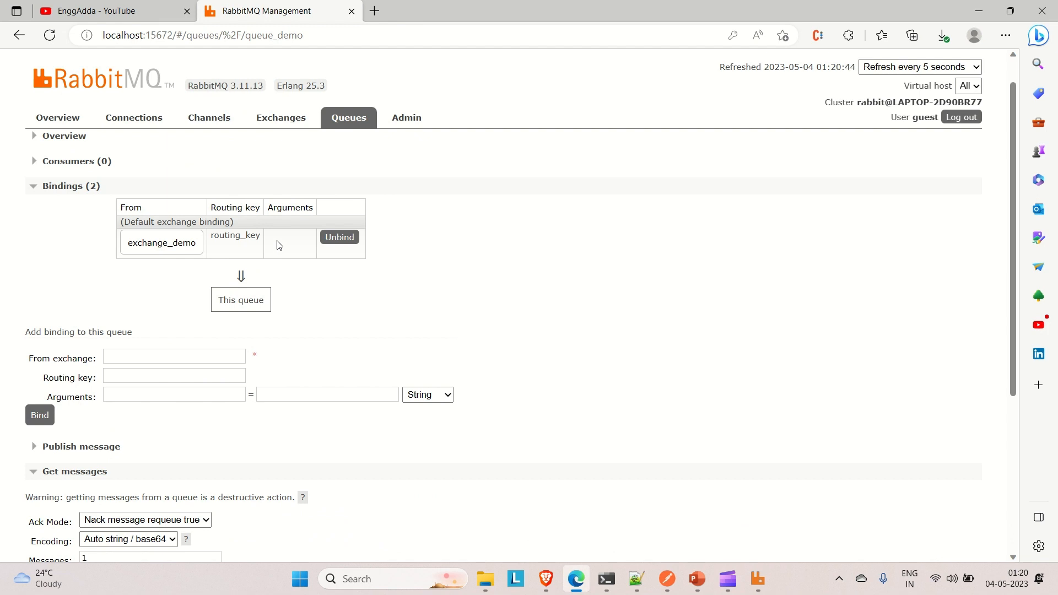
- Open the exchange_demo exchange's details page from the list of exchanges
scroll(320, 325, "down", 3)
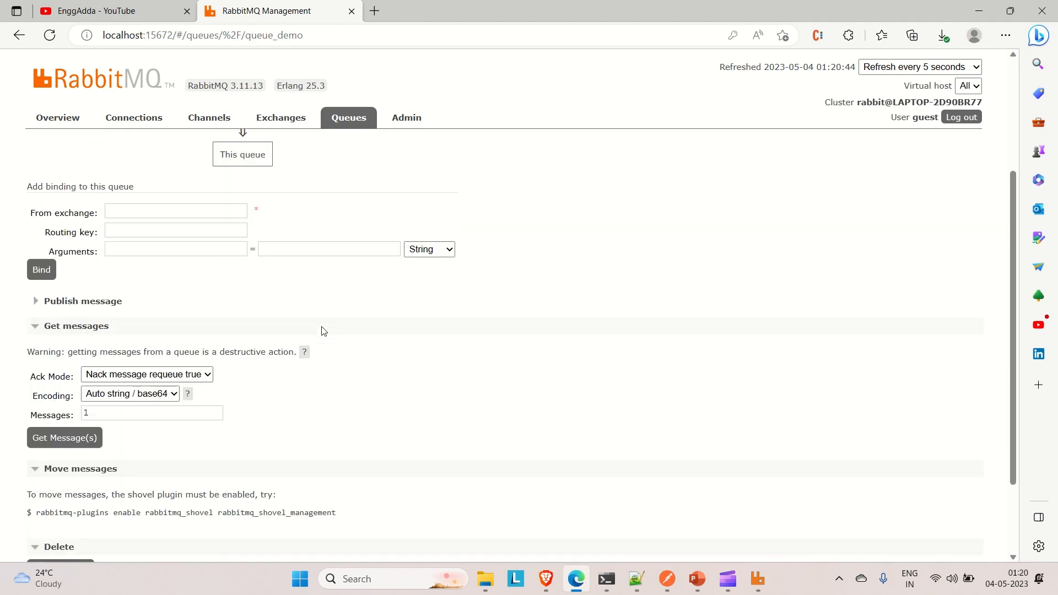
scroll(323, 331, "up", 3)
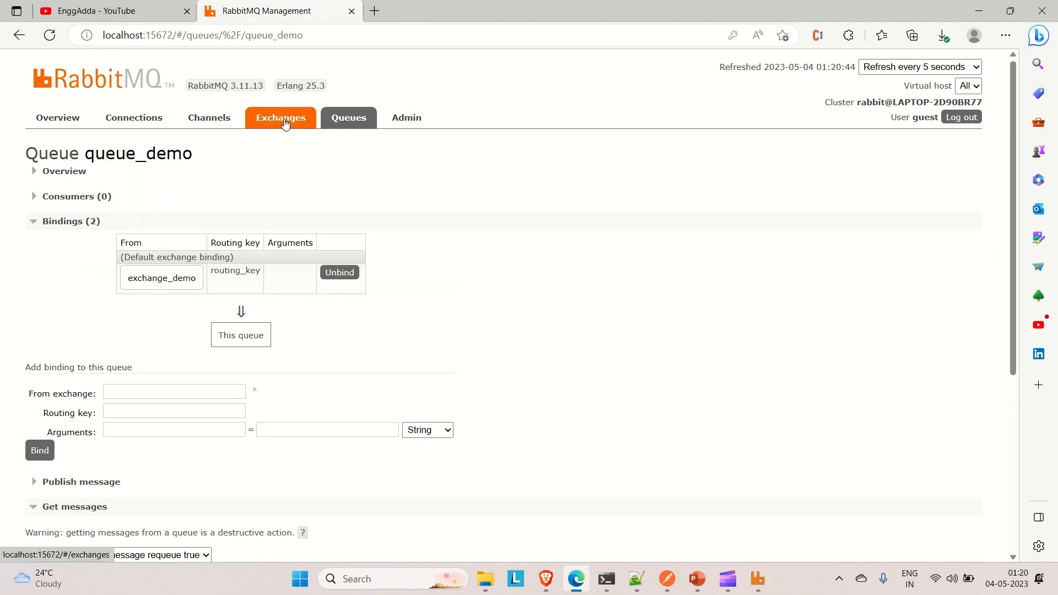
left_click(285, 123)
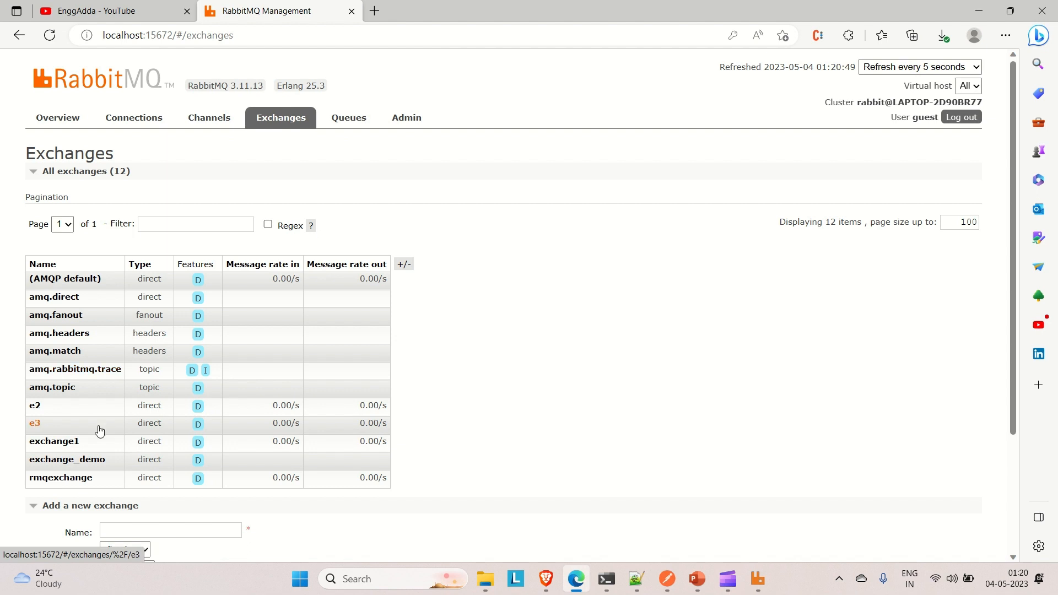
scroll(99, 430, "down", 1)
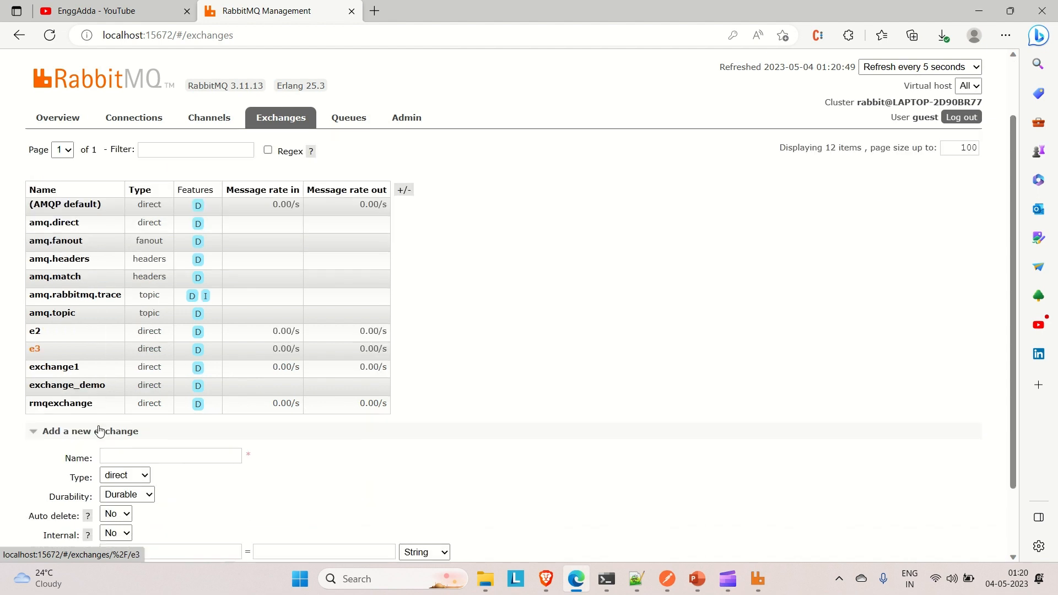
left_click(49, 389)
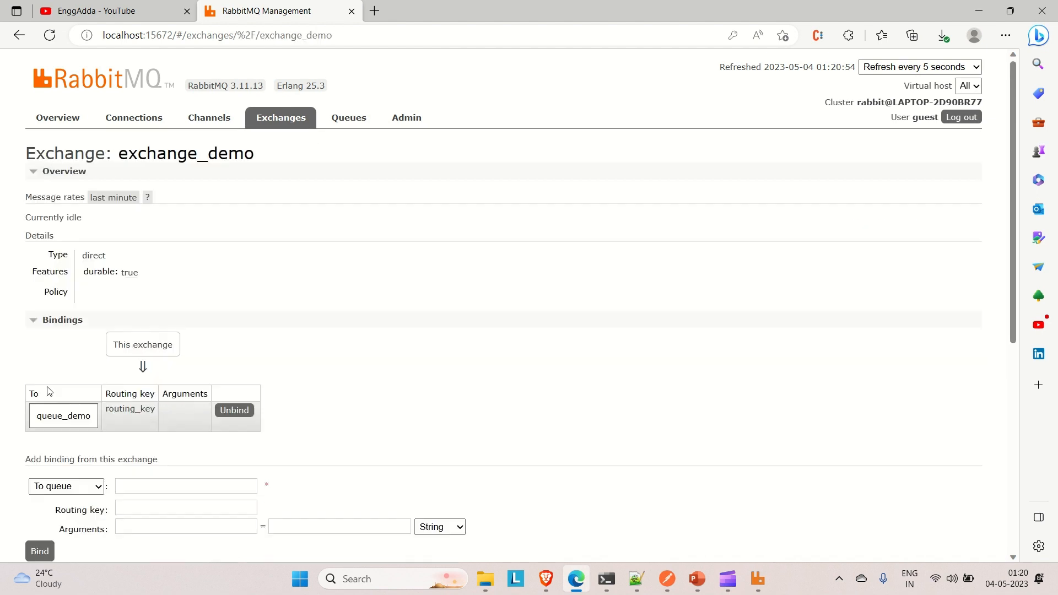
- Set the routing key of the message being published from exchange_demo to routing_key
scroll(132, 390, "down", 1)
scroll(132, 389, "down", 2)
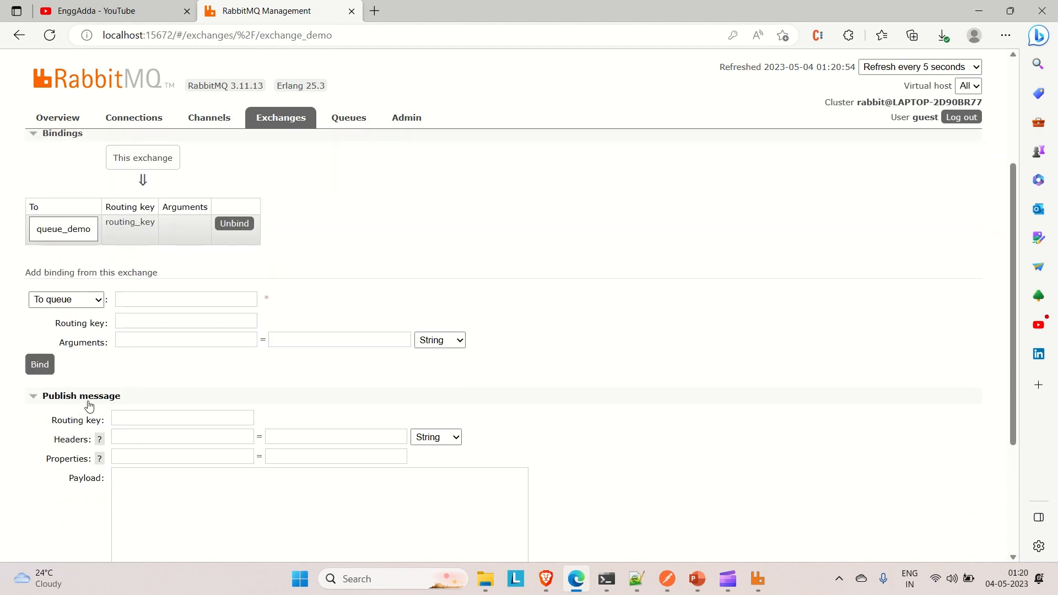
scroll(145, 402, "down", 1)
left_click(149, 367)
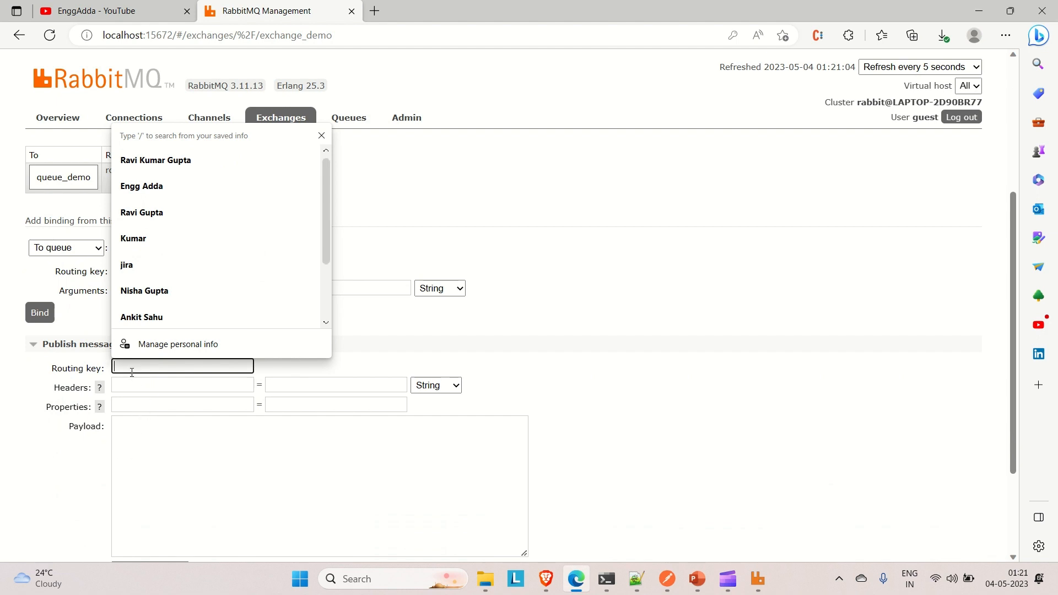
left_click(32, 471)
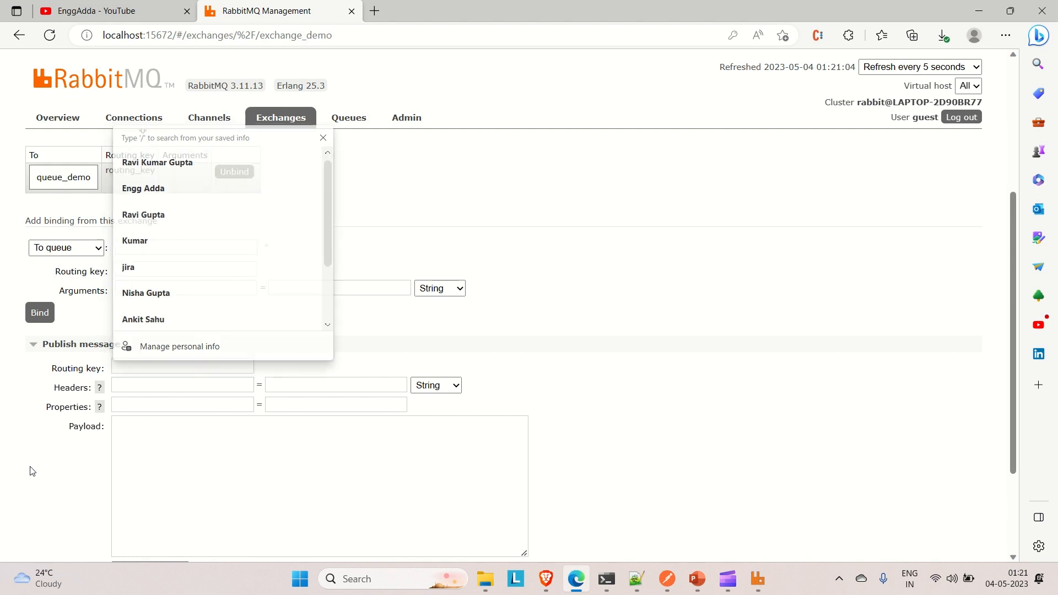
left_click(135, 367)
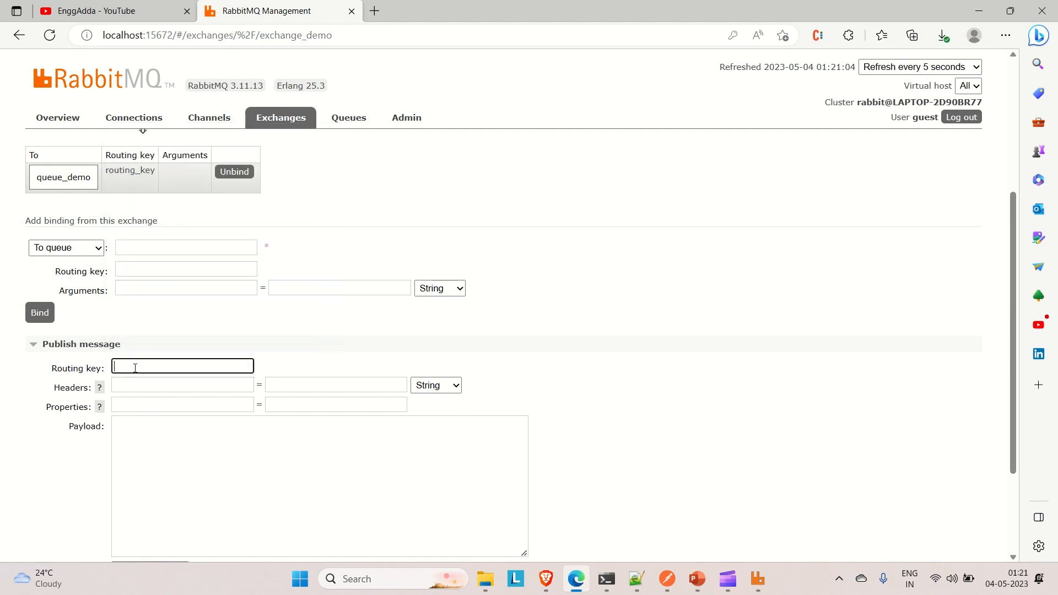
type("routing")
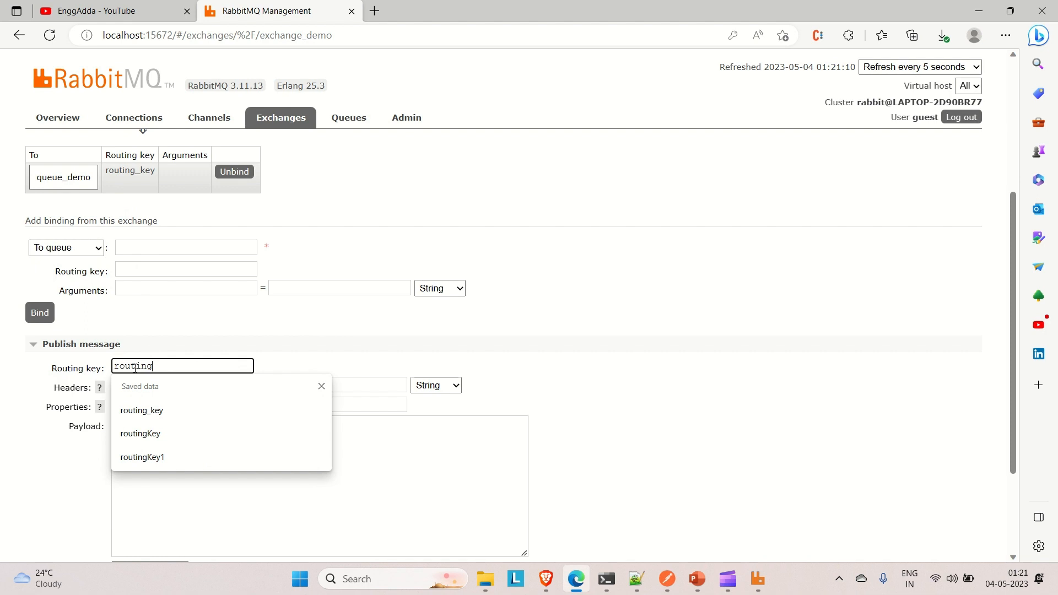
key("Down")
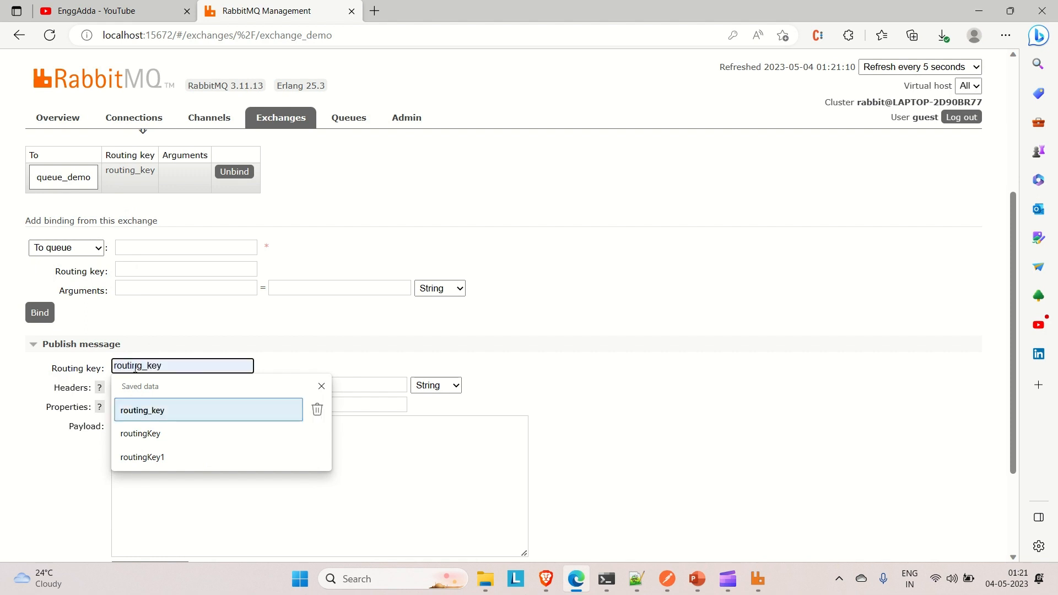
left_click(159, 419)
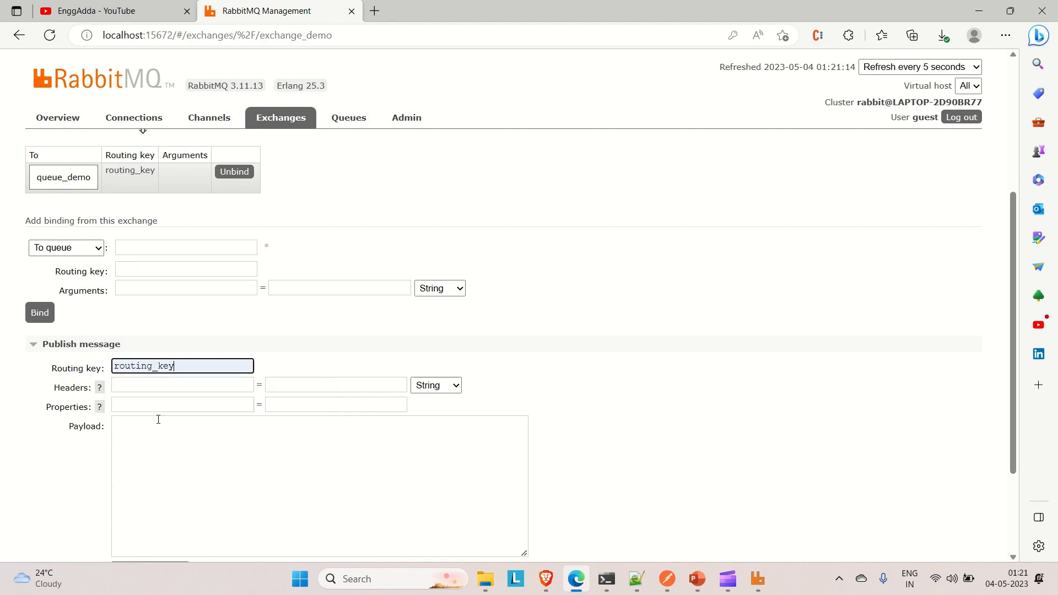
- Enter "Hello RabbitMQ", including the double quotes, as the message payload
left_click(137, 436)
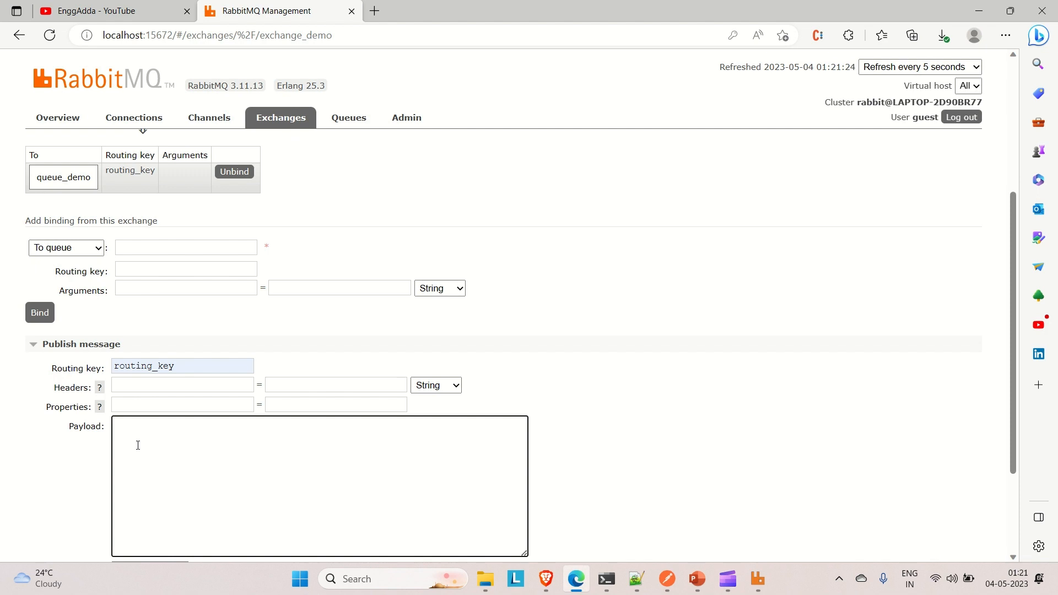
type("\"")
type("Hey")
key("BackSpace")
type("llo RabbitMQ")
- Publish the message to exchange_demo and dismiss the resulting notice
scroll(53, 456, "down", 2)
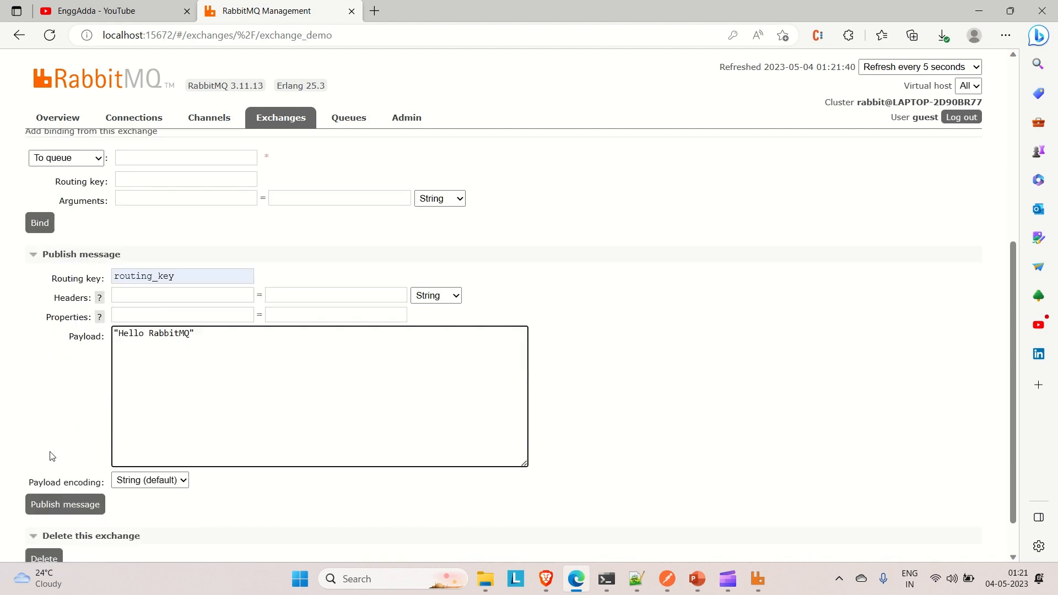
scroll(59, 512, "down", 1)
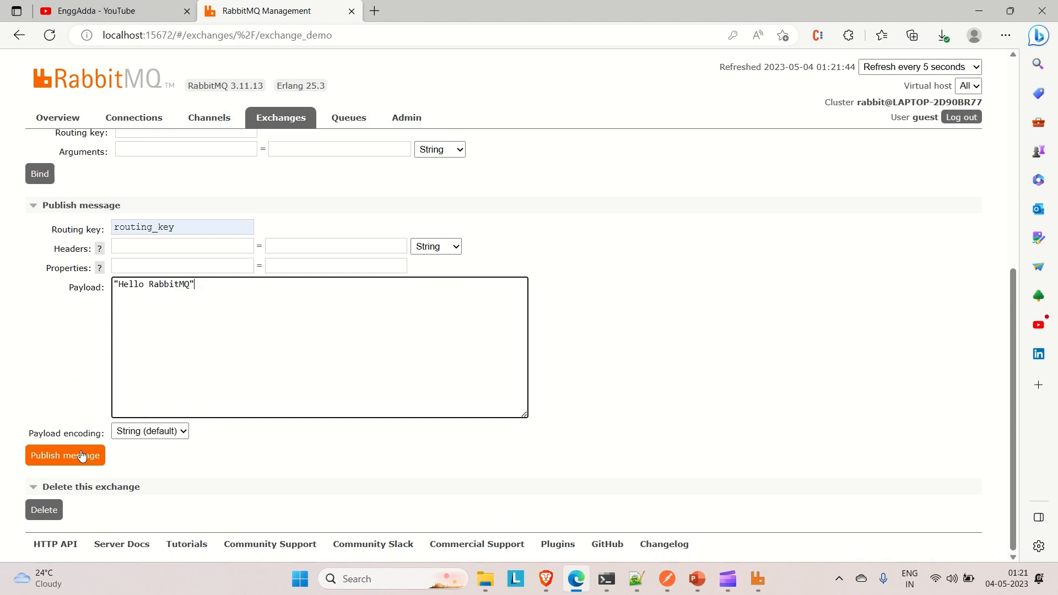
left_click(82, 455)
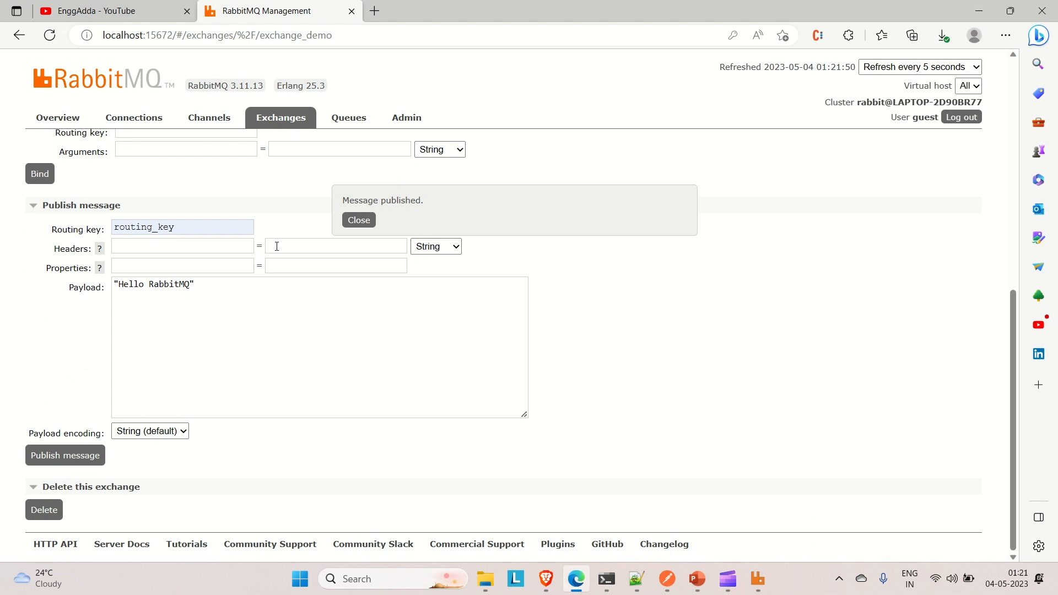
left_click(359, 220)
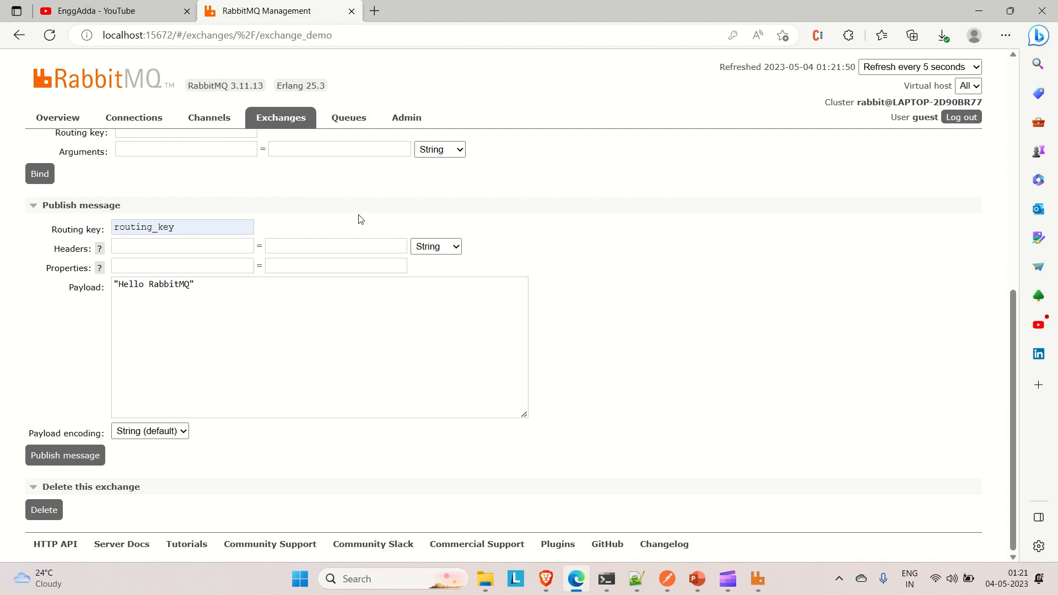
- Review exchange_demo's binding and open the queue_demo queue from the list of queues
scroll(359, 220, "up", 1)
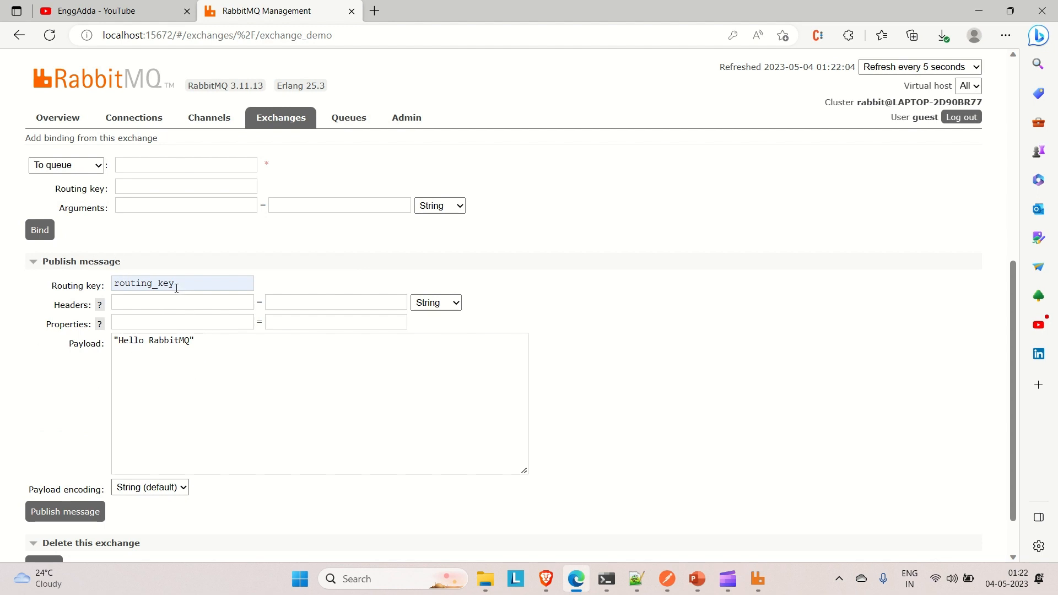
scroll(176, 287, "up", 4)
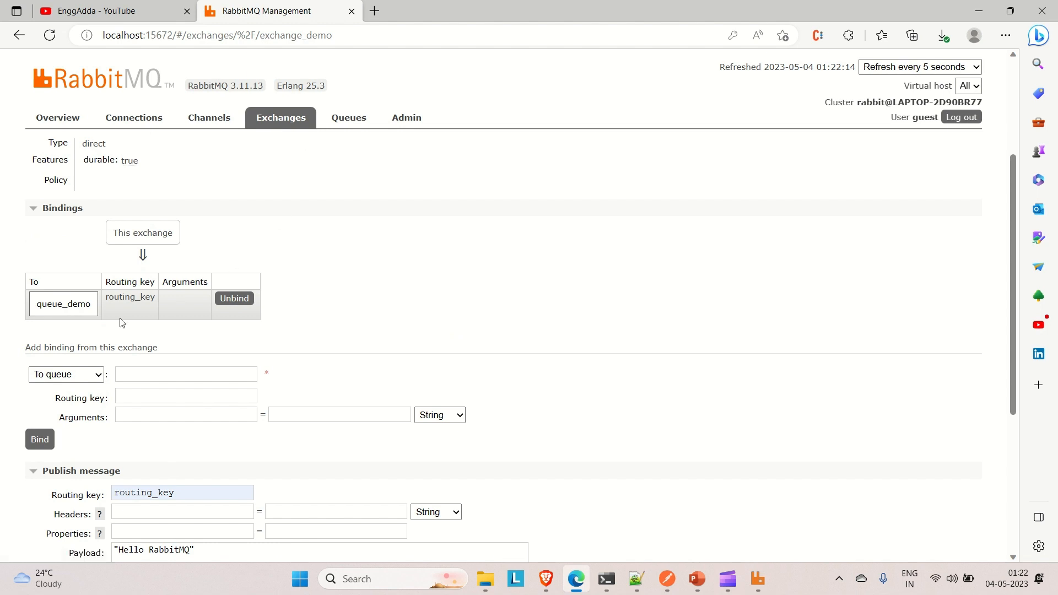
left_click(358, 127)
scroll(201, 365, "down", 2)
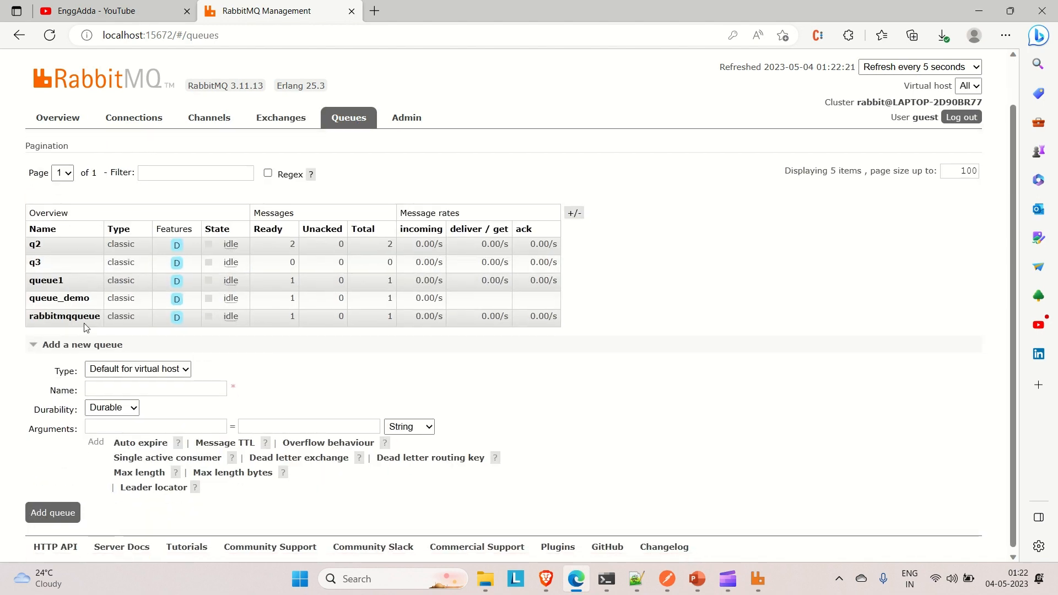
left_click(55, 298)
- Get one message from queue_demo and check its exchange, routing key and payload
scroll(176, 360, "down", 1)
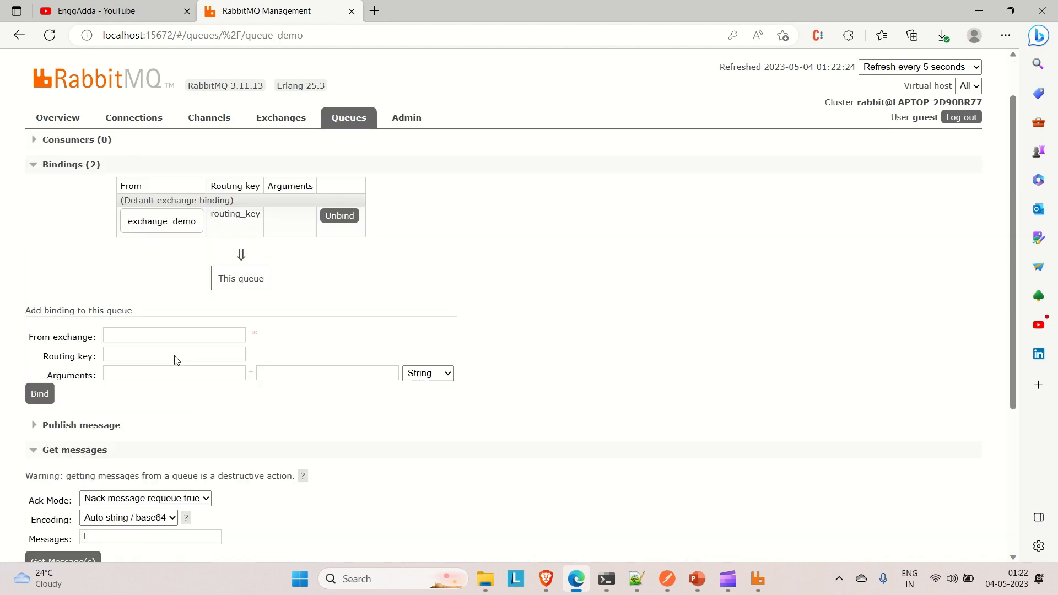
scroll(161, 269, "down", 1)
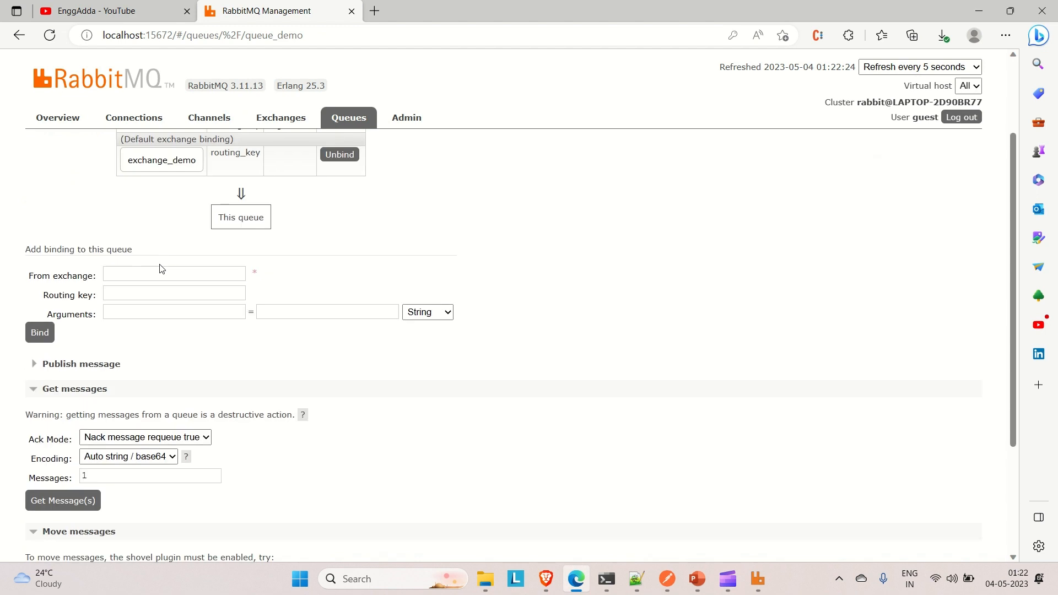
scroll(161, 269, "down", 2)
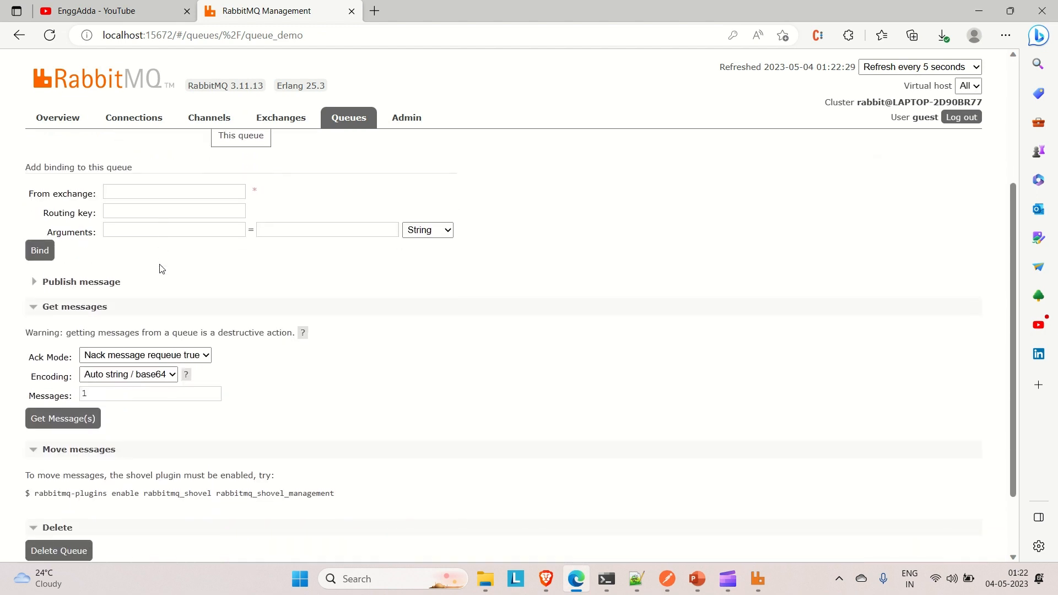
left_click(62, 420)
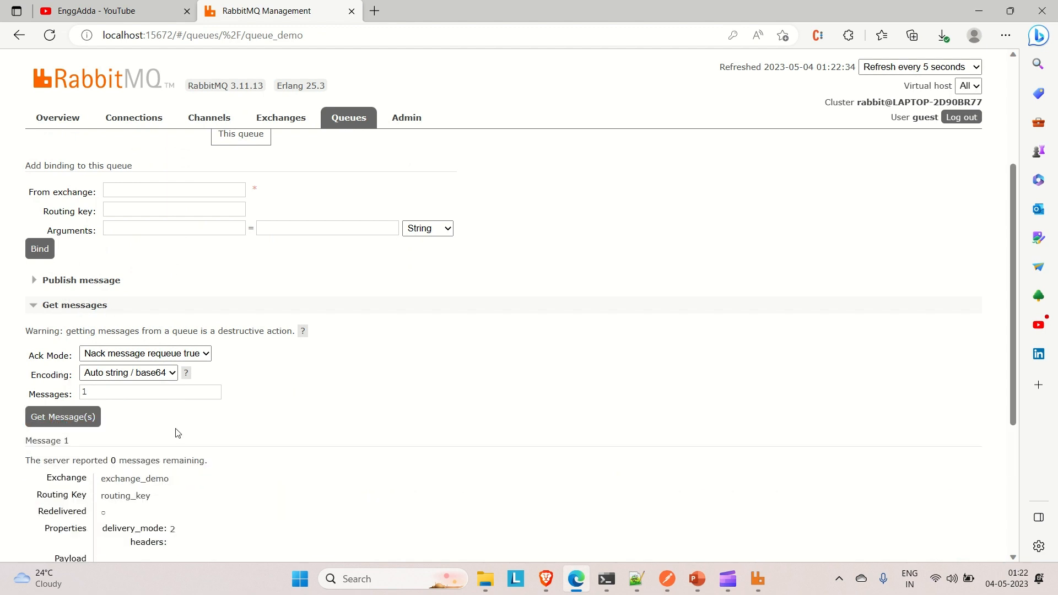
scroll(205, 439, "down", 2)
scroll(207, 440, "down", 1)
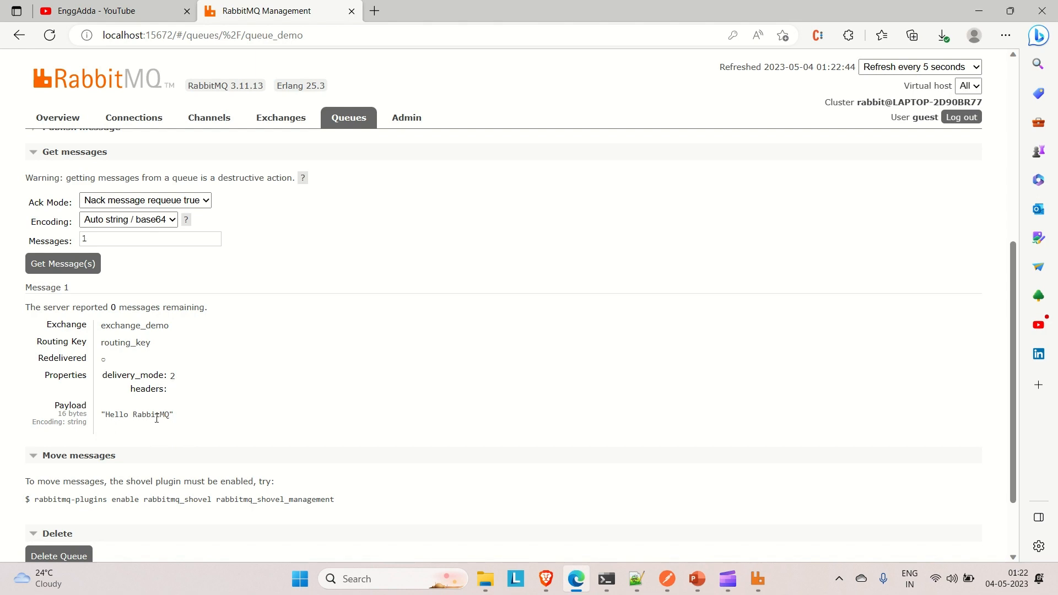
scroll(157, 419, "up", 5)
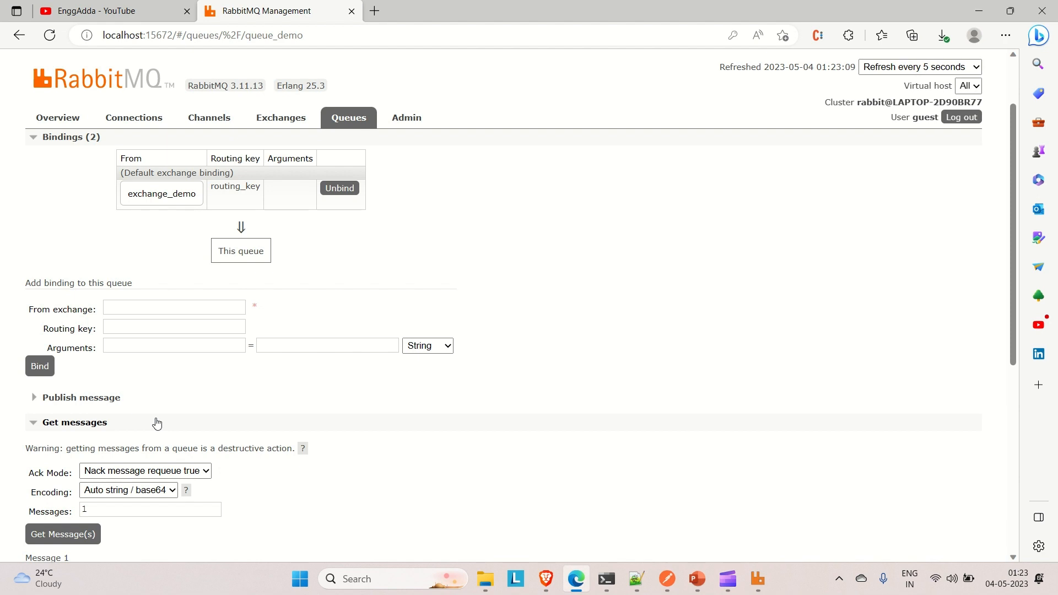
scroll(157, 422, "down", 4)
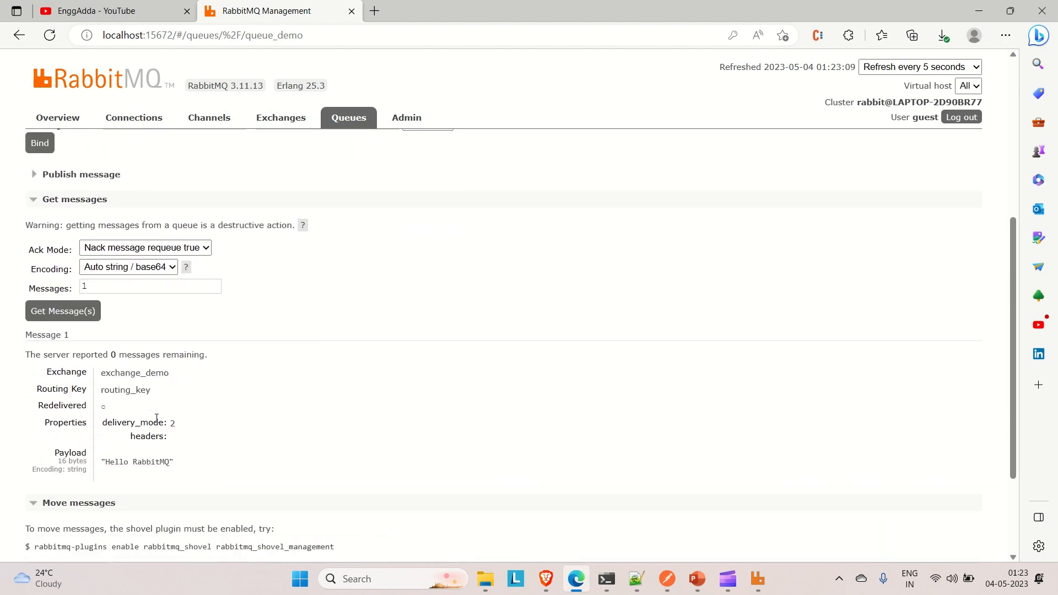
scroll(156, 418, "down", 3)
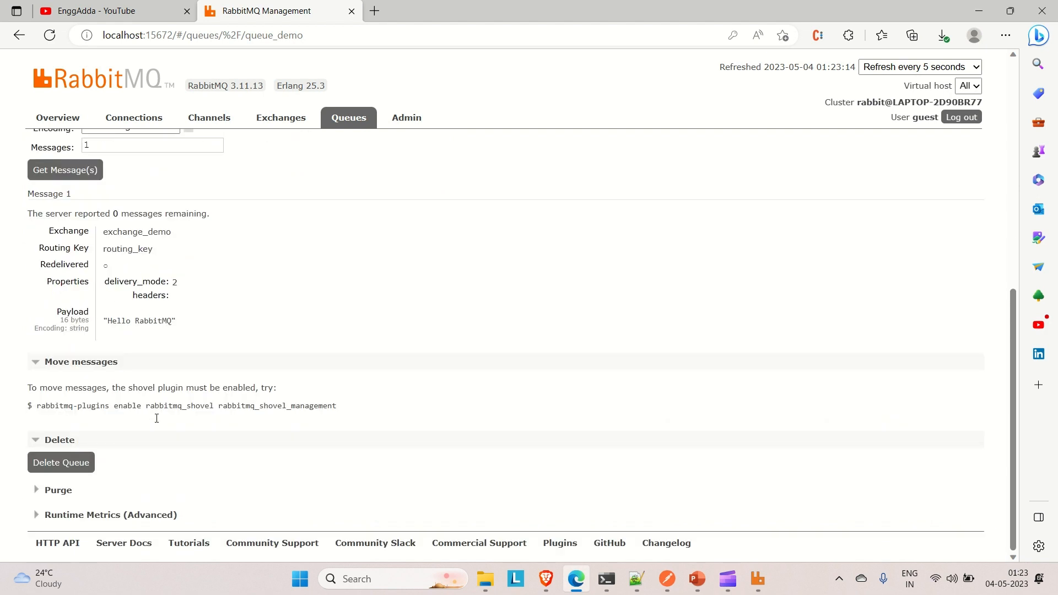